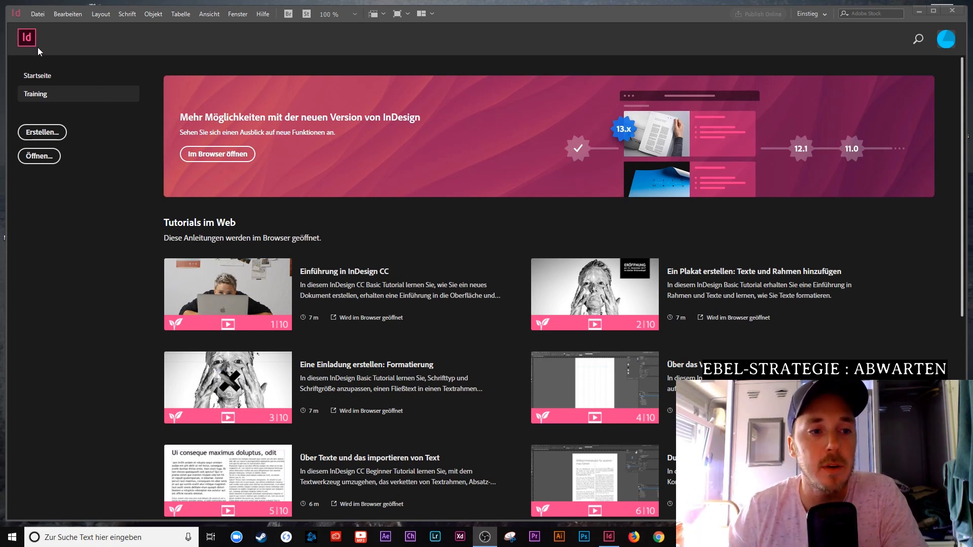
Start a new document with the first recent 152,4 x 228,6 mm preset and switch its units to Zoll
{"action": "left_click", "coordinate": [55, 145]}
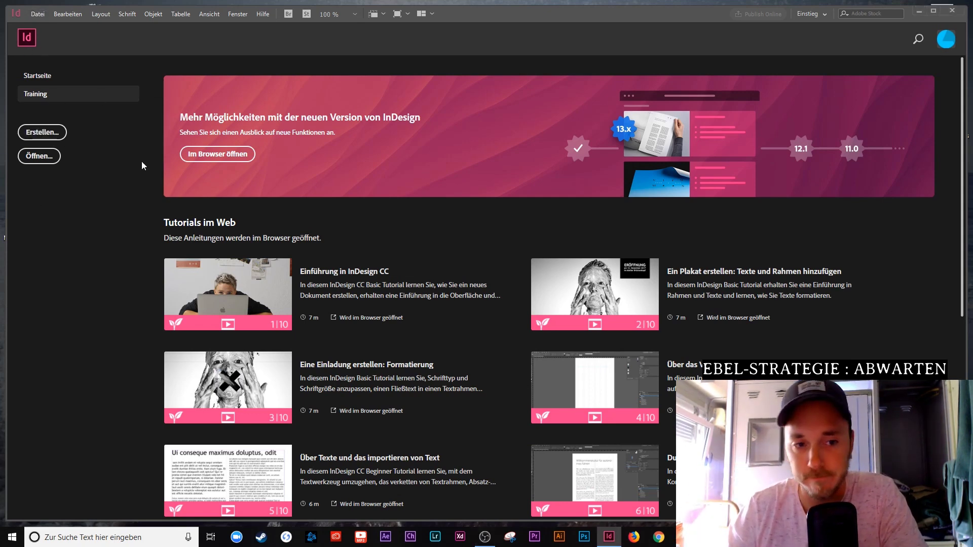
{"action": "left_click", "coordinate": [57, 135]}
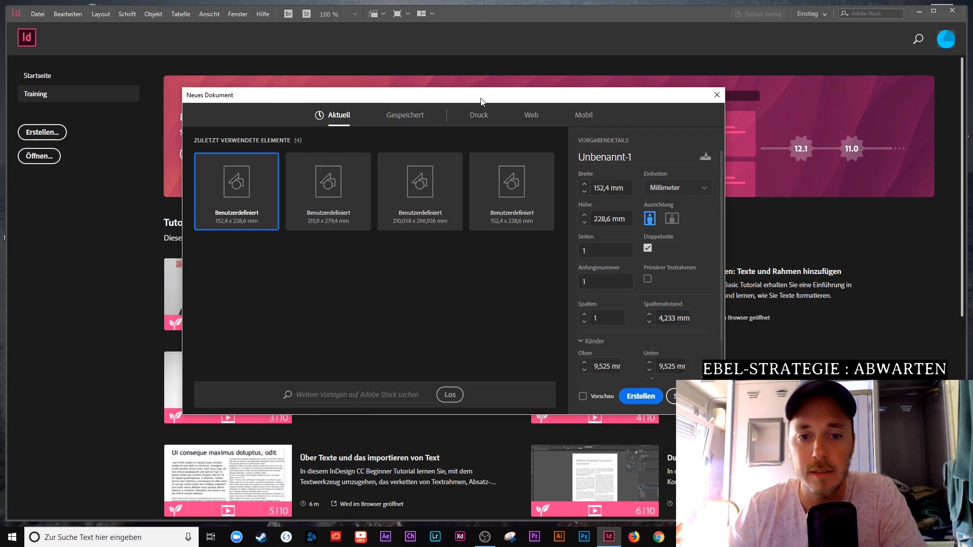
{"action": "mouse_move", "coordinate": [480, 96]}
{"action": "left_mouse_down"}
{"action": "mouse_move", "coordinate": [461, 106]}
{"action": "mouse_move", "coordinate": [478, 102]}
{"action": "left_mouse_up"}
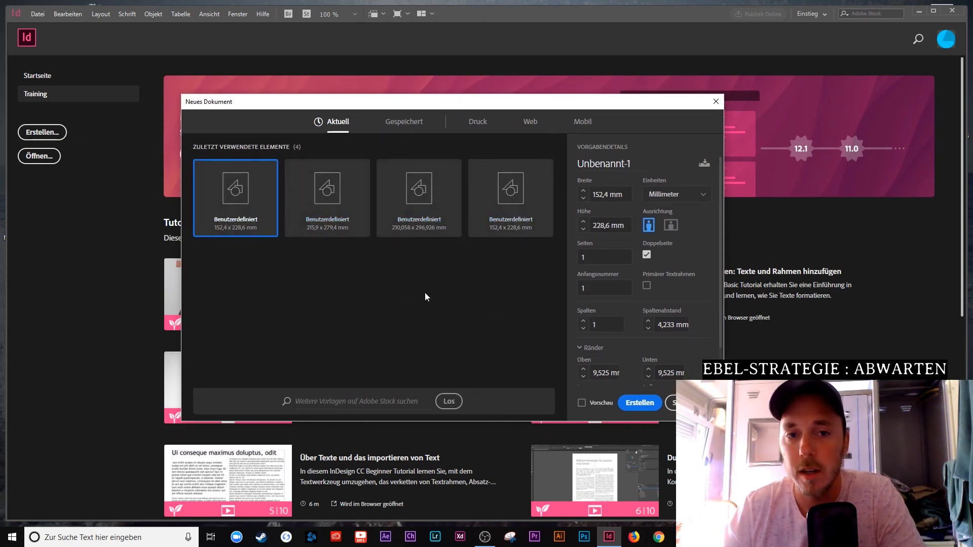
{"action": "left_click", "coordinate": [688, 194]}
{"action": "left_click", "coordinate": [690, 246]}
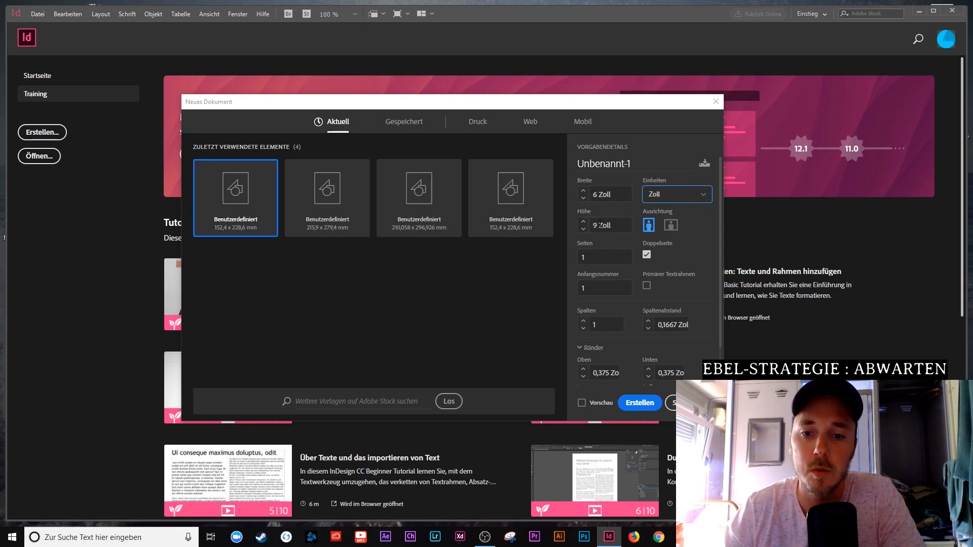
{"action": "scroll", "coordinate": [678, 263], "scroll_direction": "down", "scroll_amount": 2}
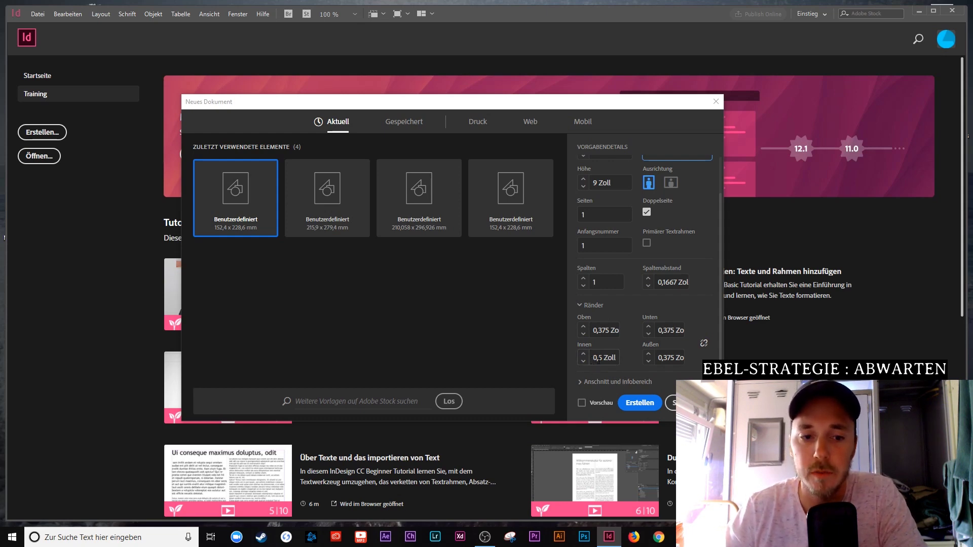
{"action": "scroll", "coordinate": [628, 256], "scroll_direction": "up", "scroll_amount": 2}
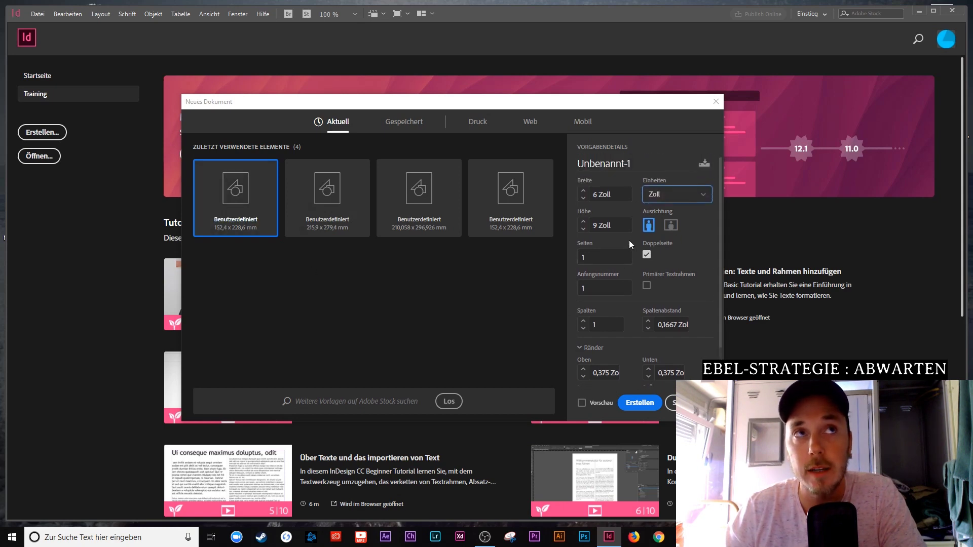
Try the recent 215,9 x 279,4 mm preset with units in Zoll and review its page and margin settings
{"action": "left_click", "coordinate": [327, 197]}
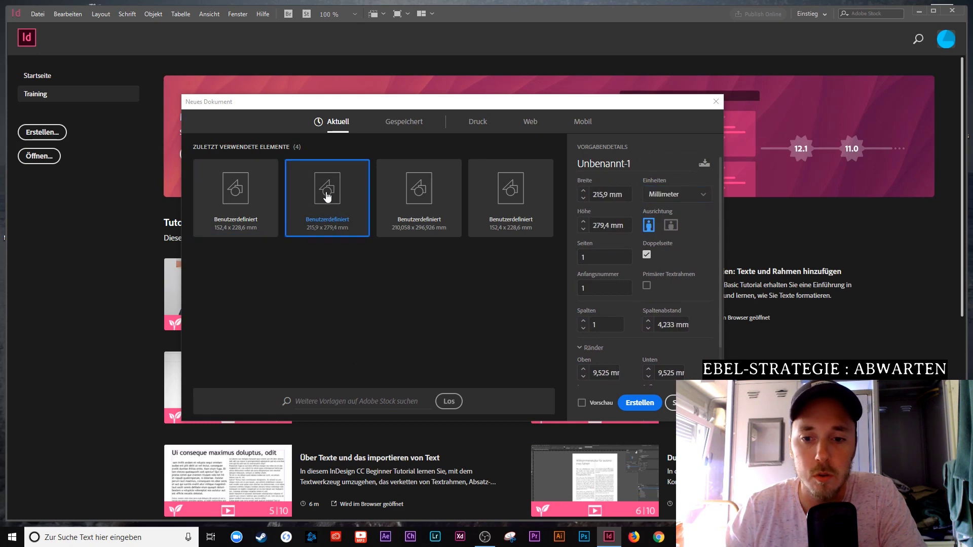
{"action": "left_click", "coordinate": [703, 197]}
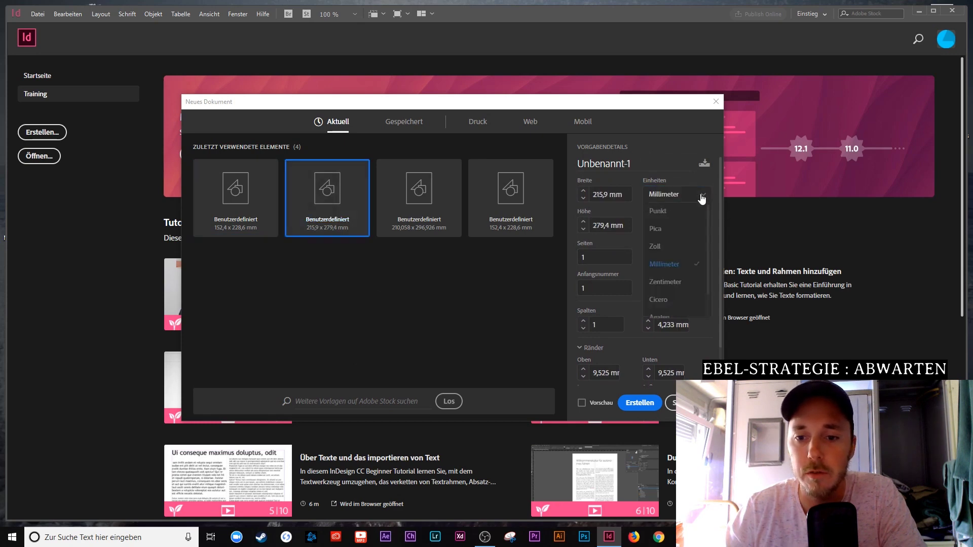
{"action": "left_click", "coordinate": [676, 249]}
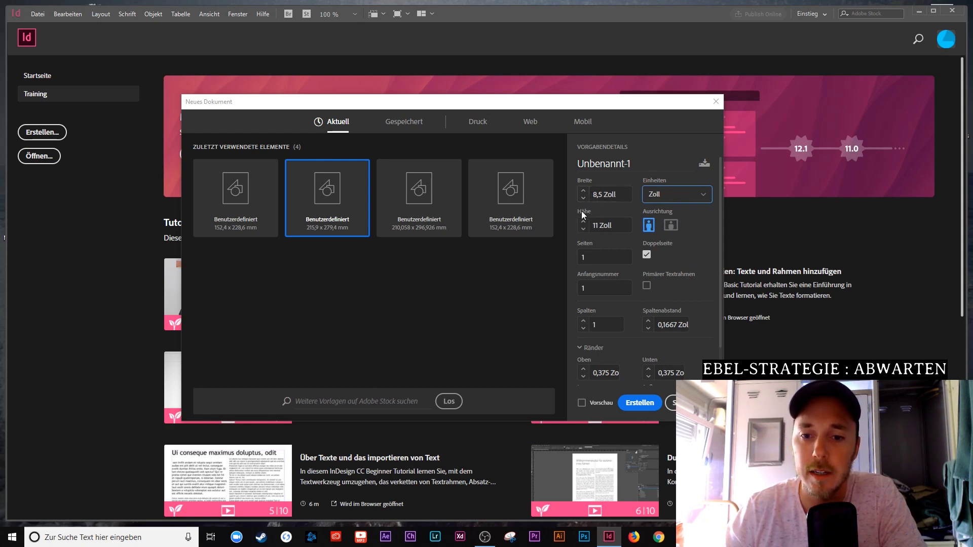
{"action": "scroll", "coordinate": [614, 319], "scroll_direction": "down", "scroll_amount": 2}
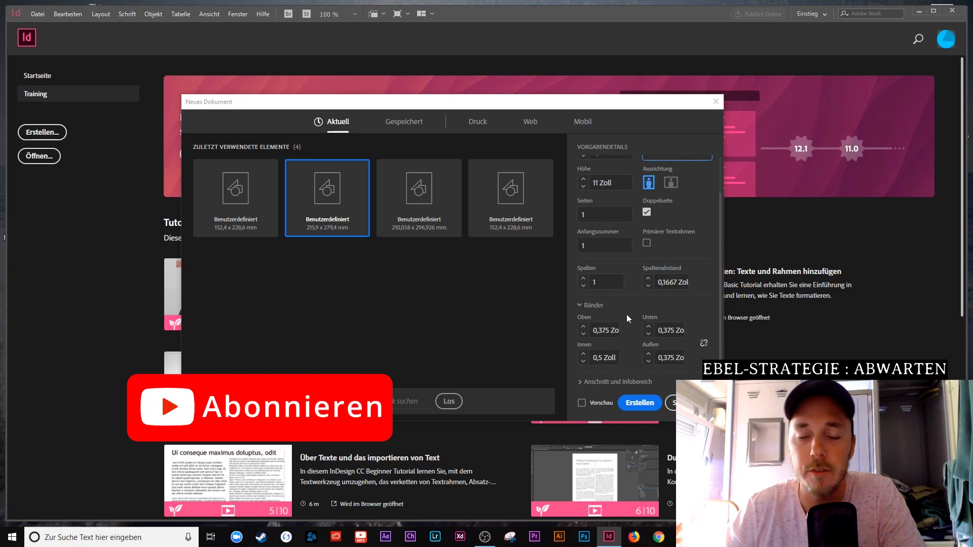
{"action": "scroll", "coordinate": [626, 314], "scroll_direction": "up", "scroll_amount": 1}
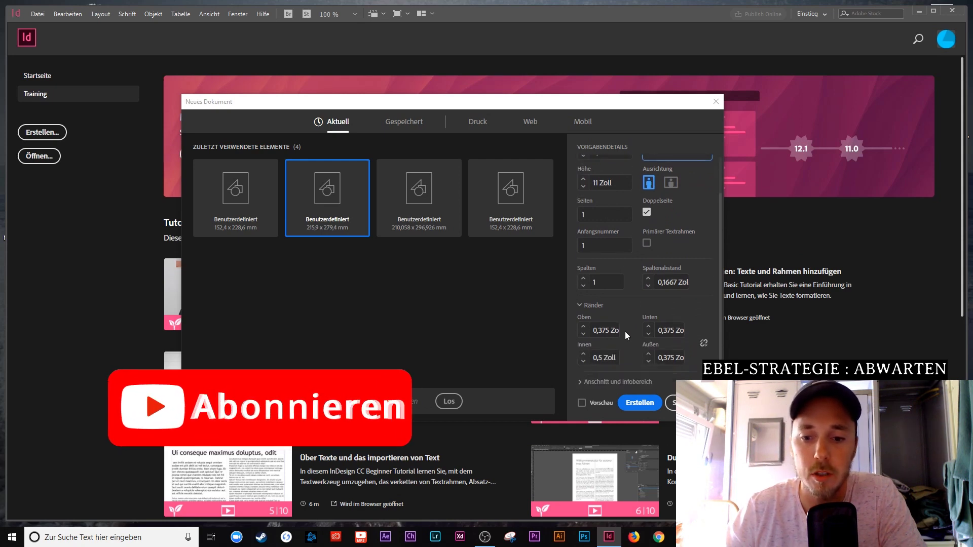
{"action": "scroll", "coordinate": [631, 331], "scroll_direction": "up", "scroll_amount": 1}
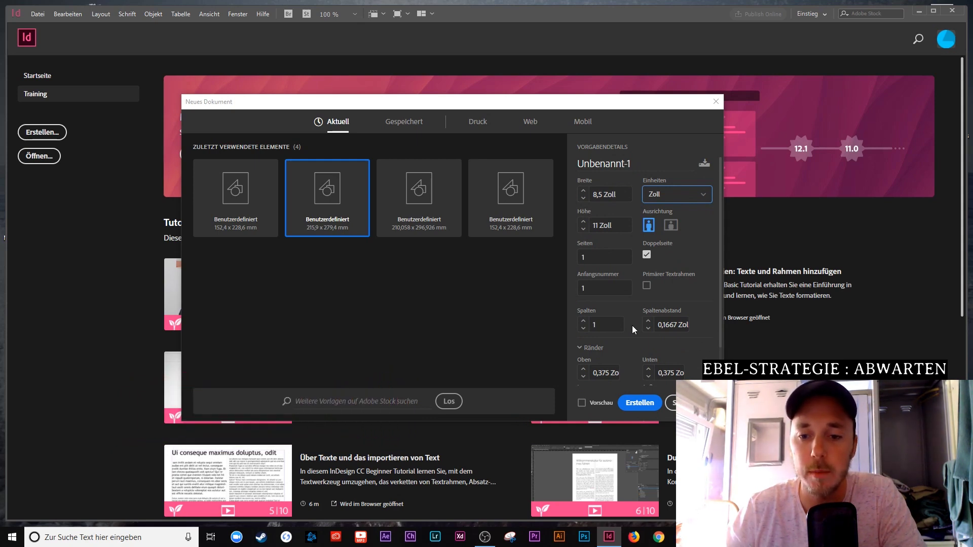
{"action": "scroll", "coordinate": [632, 325], "scroll_direction": "down", "scroll_amount": 1}
{"action": "scroll", "coordinate": [630, 326], "scroll_direction": "down", "scroll_amount": 2}
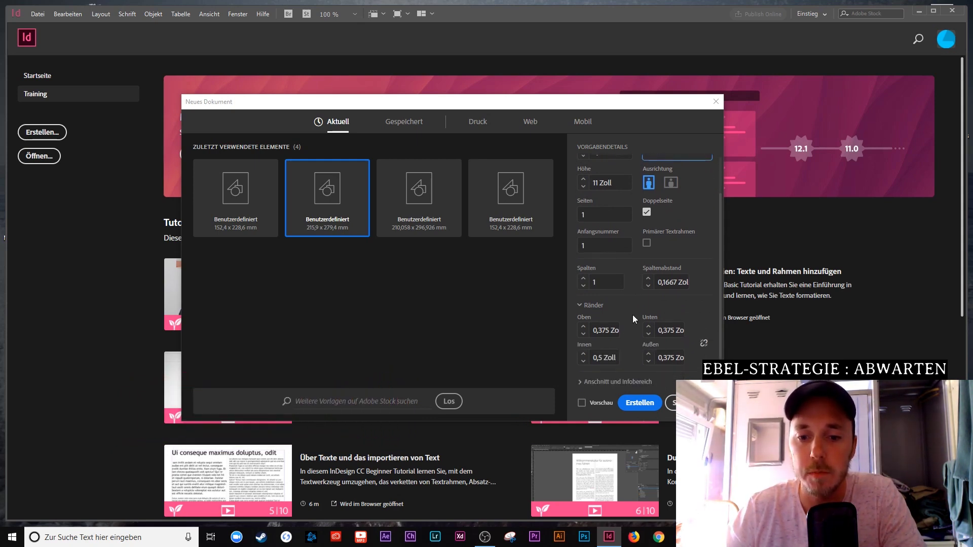
{"action": "scroll", "coordinate": [616, 314], "scroll_direction": "up", "scroll_amount": 3}
Create the document from the first recent 152,4 x 228,6 mm preset with units set to Zoll
{"action": "left_click", "coordinate": [244, 193]}
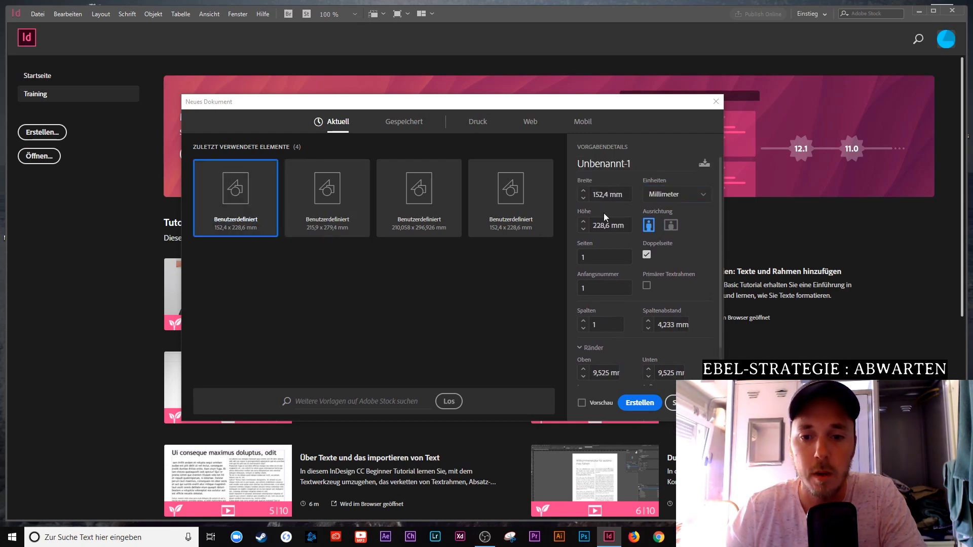
{"action": "left_click", "coordinate": [690, 193]}
{"action": "left_click", "coordinate": [661, 247]}
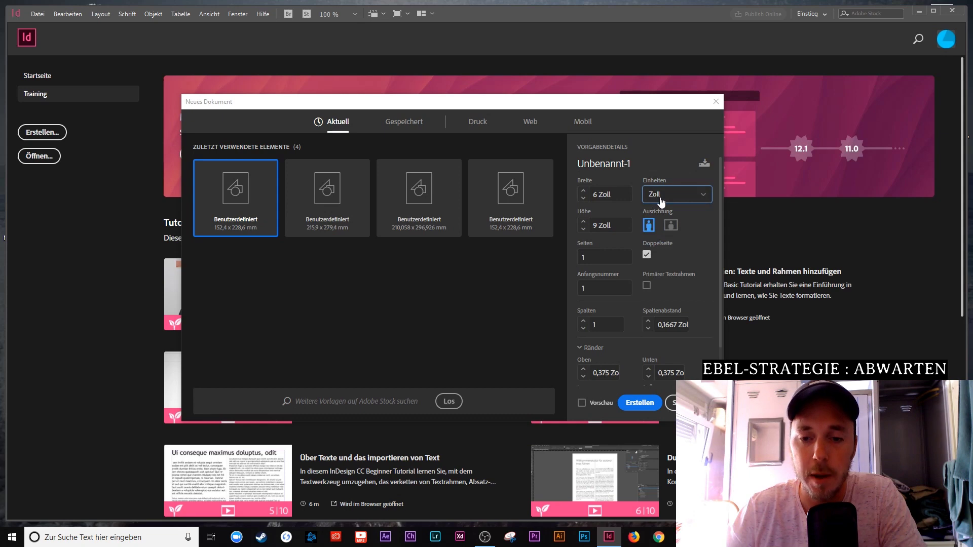
{"action": "left_click", "coordinate": [639, 403]}
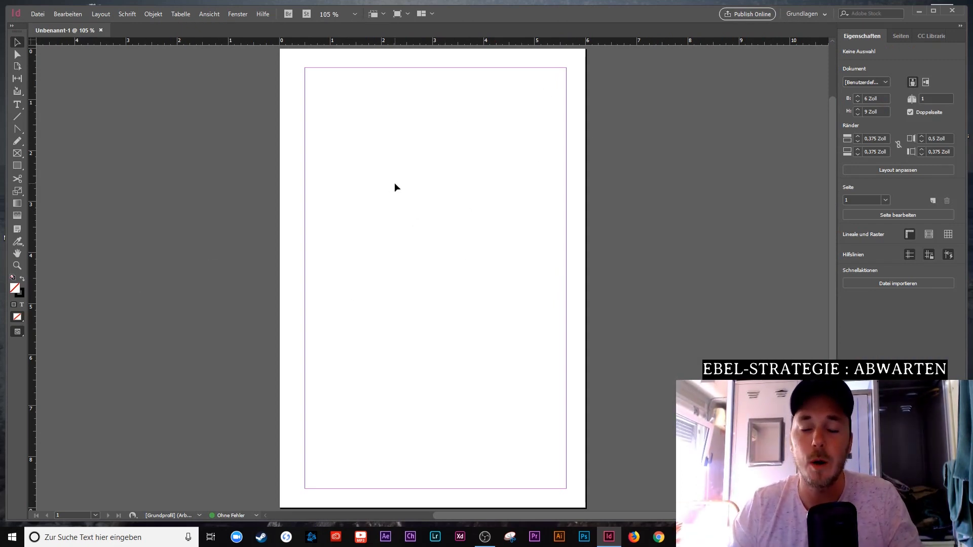
Add a double-page spread based on the A-Musterseite below page 1
{"action": "left_click", "coordinate": [895, 36]}
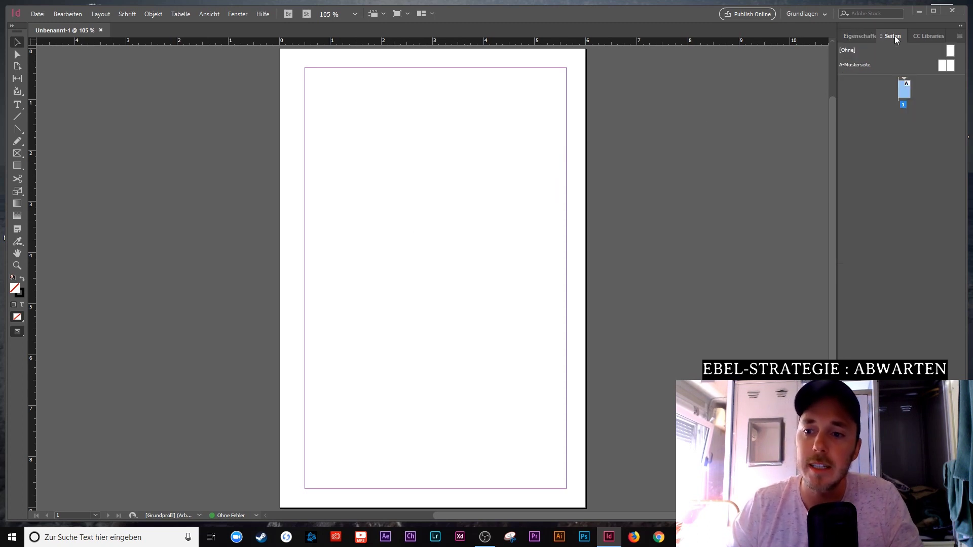
{"action": "left_click", "coordinate": [950, 51]}
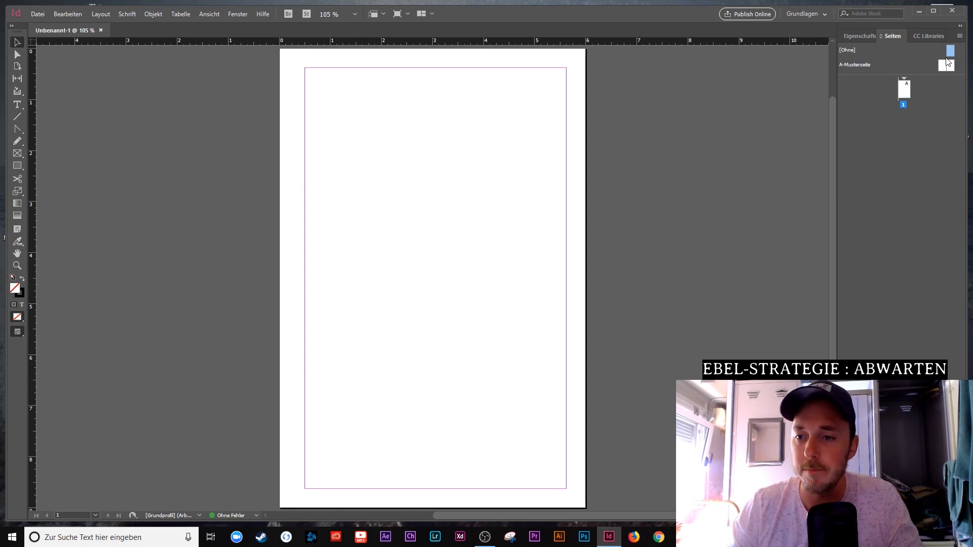
{"action": "left_click", "coordinate": [943, 65]}
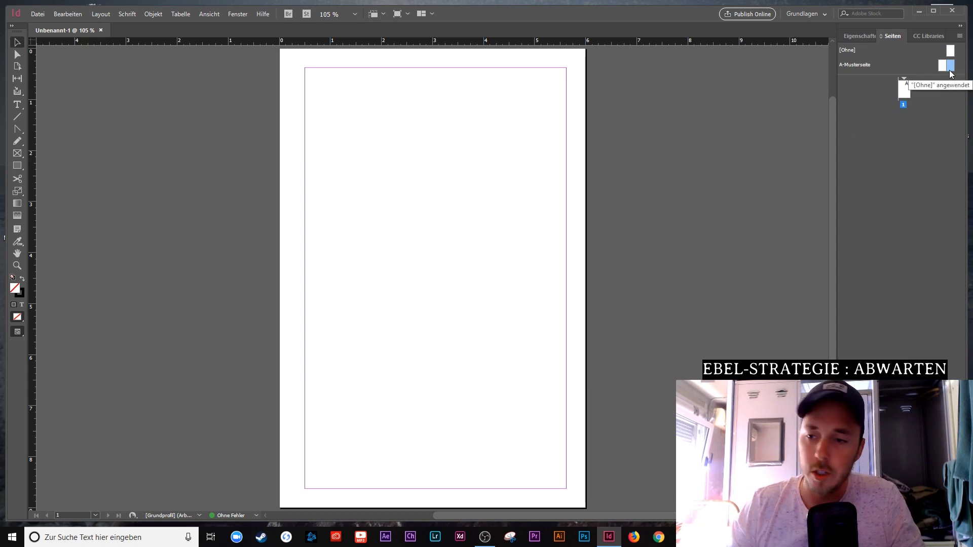
{"action": "left_click", "coordinate": [943, 67]}
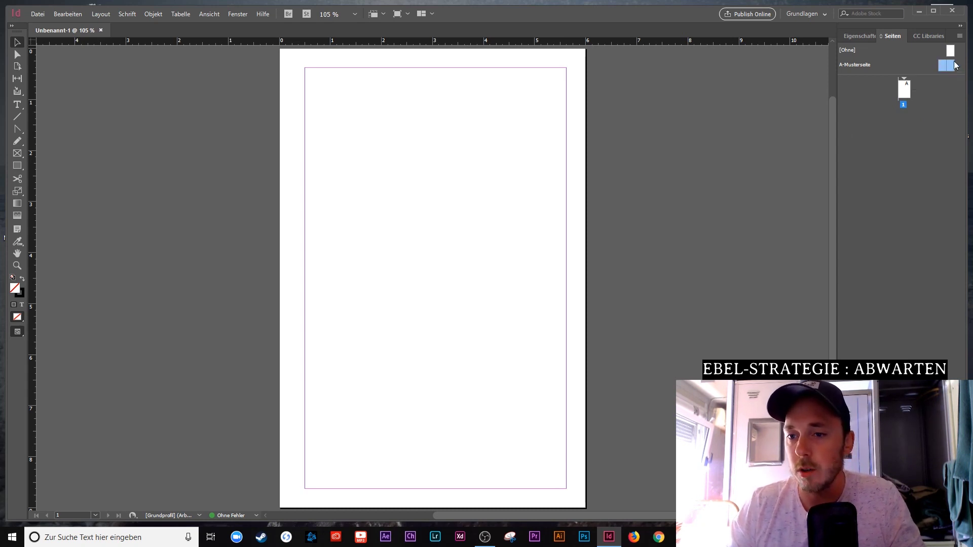
{"action": "left_click_drag", "start_coordinate": [942, 66], "coordinate": [900, 124]}
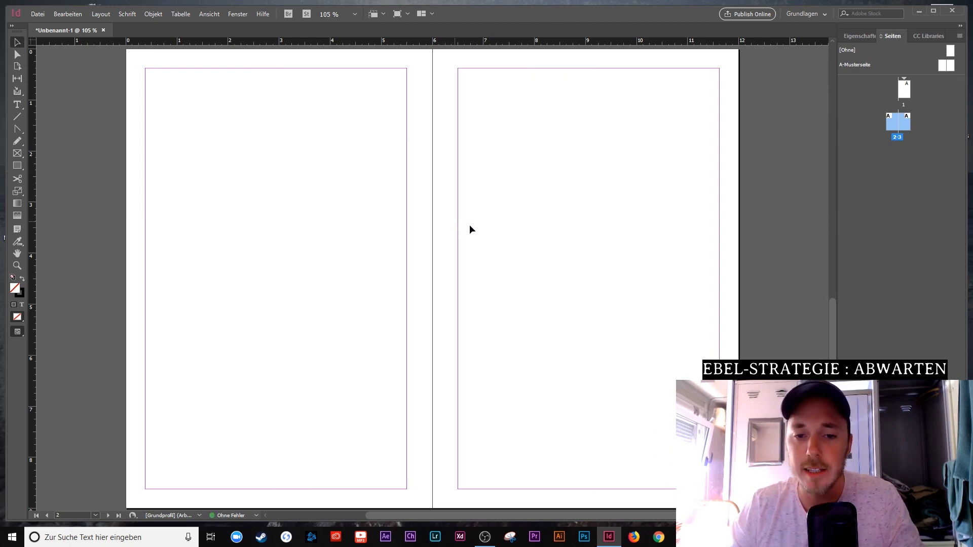
Draw a text frame about 4.4 by 2.5 Zoll inside the margins of page 1's upper half
{"action": "scroll", "coordinate": [441, 215], "scroll_direction": "down", "scroll_amount": 5}
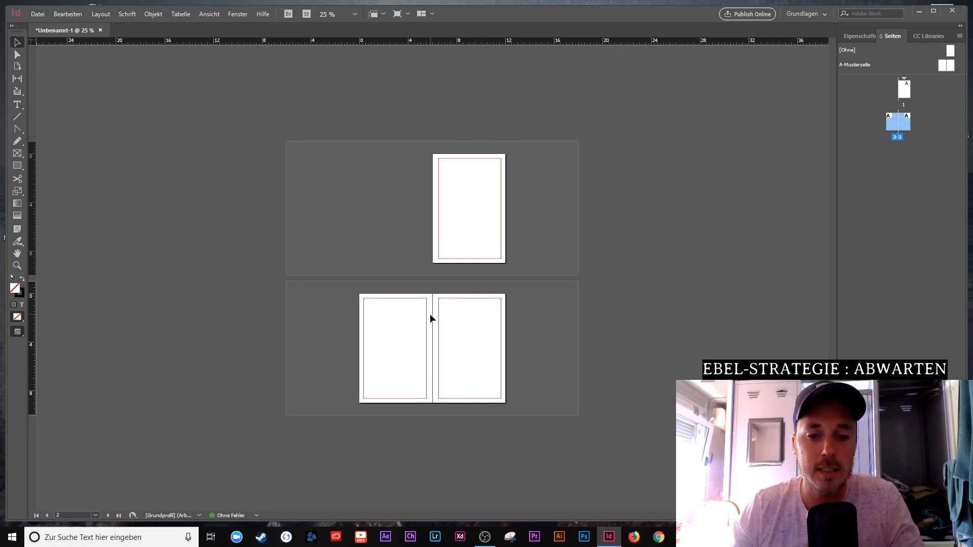
{"action": "scroll", "coordinate": [431, 315], "scroll_direction": "up", "scroll_amount": 5}
{"action": "scroll", "coordinate": [481, 311], "scroll_direction": "down", "scroll_amount": 3}
{"action": "scroll", "coordinate": [562, 277], "scroll_direction": "down", "scroll_amount": 2}
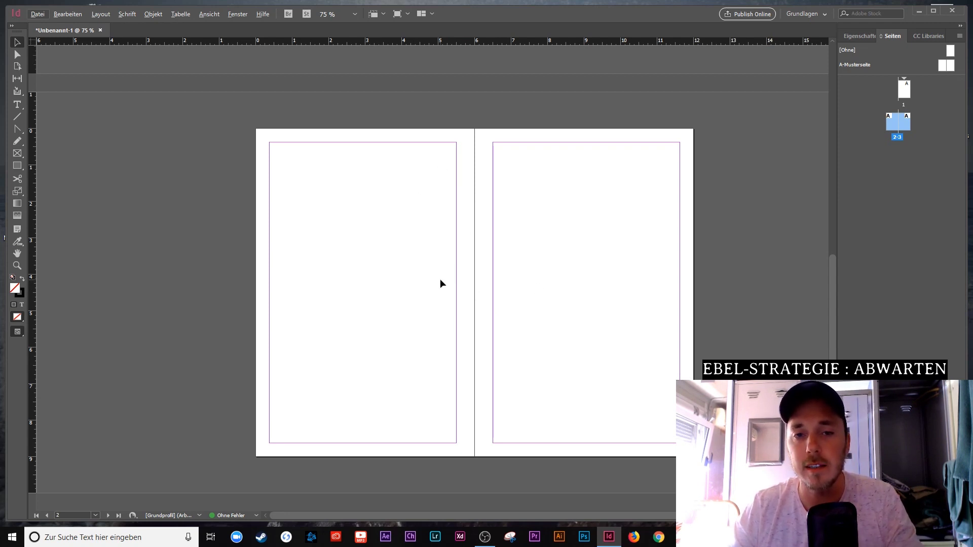
{"action": "scroll", "coordinate": [510, 257], "scroll_direction": "up", "scroll_amount": 10}
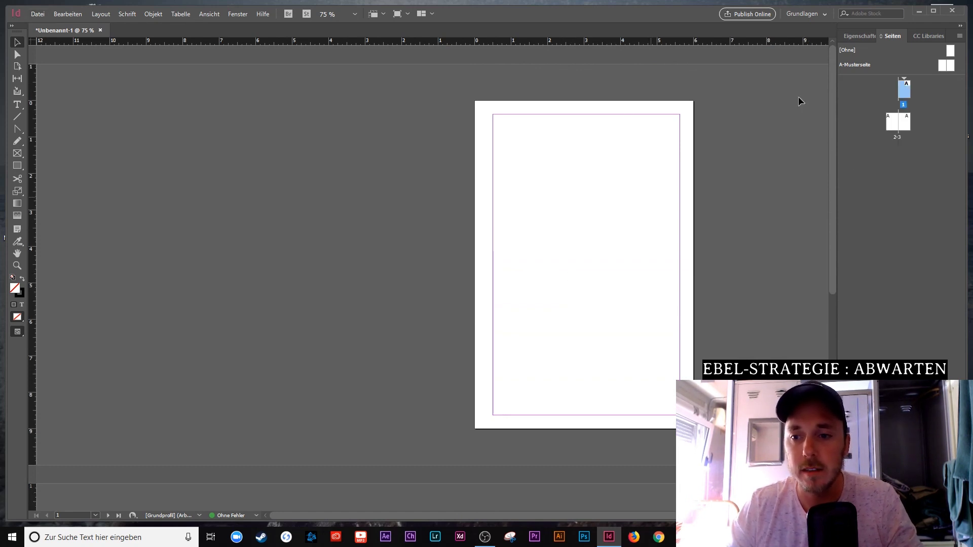
{"action": "left_click", "coordinate": [17, 104]}
{"action": "left_click_drag", "start_coordinate": [509, 144], "coordinate": [669, 236]}
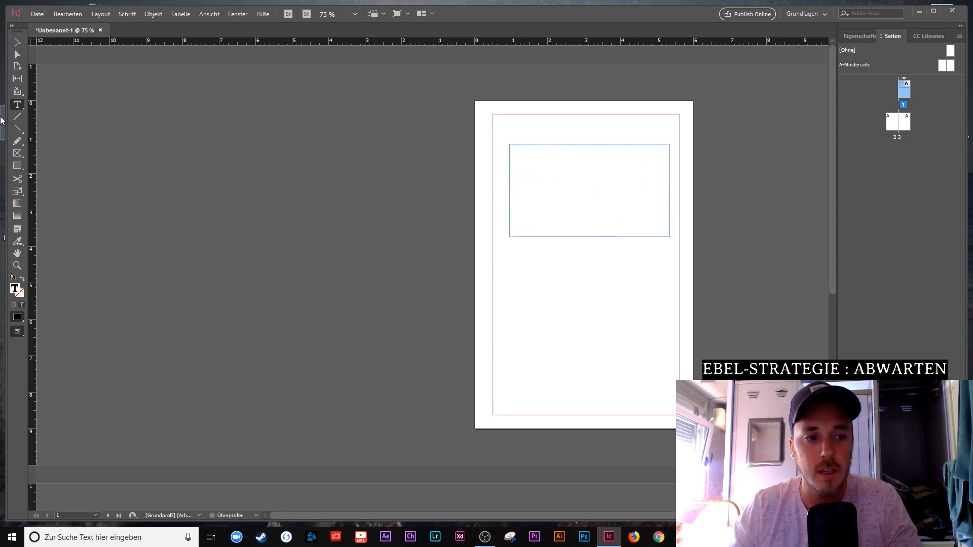
Enter the title "Notizbuch" in the text frame on page 1
{"action": "scroll", "coordinate": [634, 219], "scroll_direction": "up", "scroll_amount": 3}
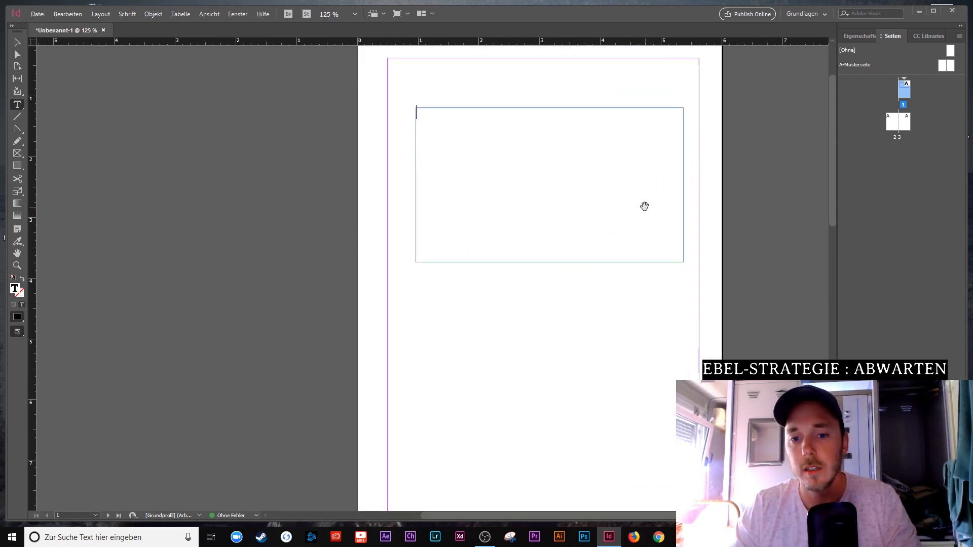
{"action": "scroll", "coordinate": [599, 184], "scroll_direction": "up", "scroll_amount": 1}
{"action": "scroll", "coordinate": [600, 185], "scroll_direction": "down", "scroll_amount": 1}
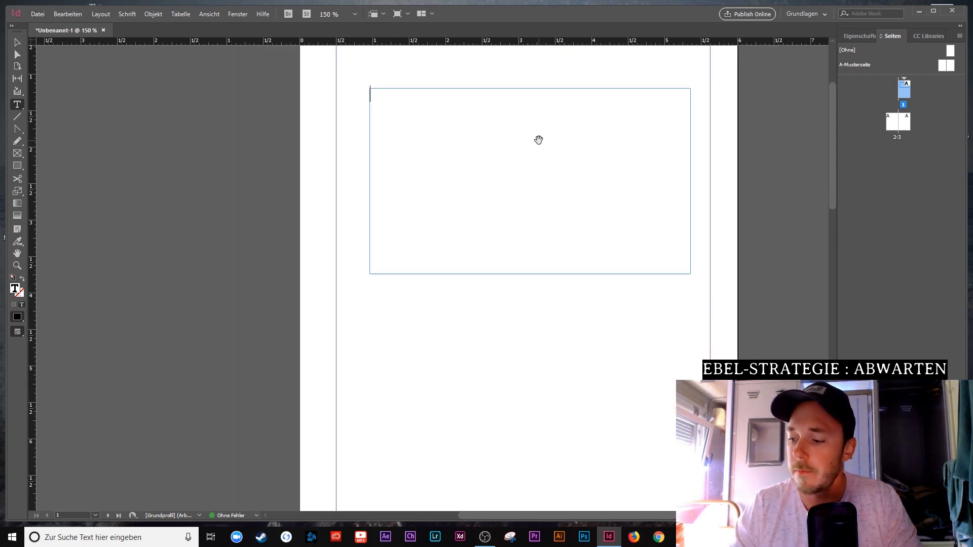
{"action": "scroll", "coordinate": [621, 126], "scroll_direction": "up", "scroll_amount": 1}
{"action": "scroll", "coordinate": [613, 133], "scroll_direction": "down", "scroll_amount": 1}
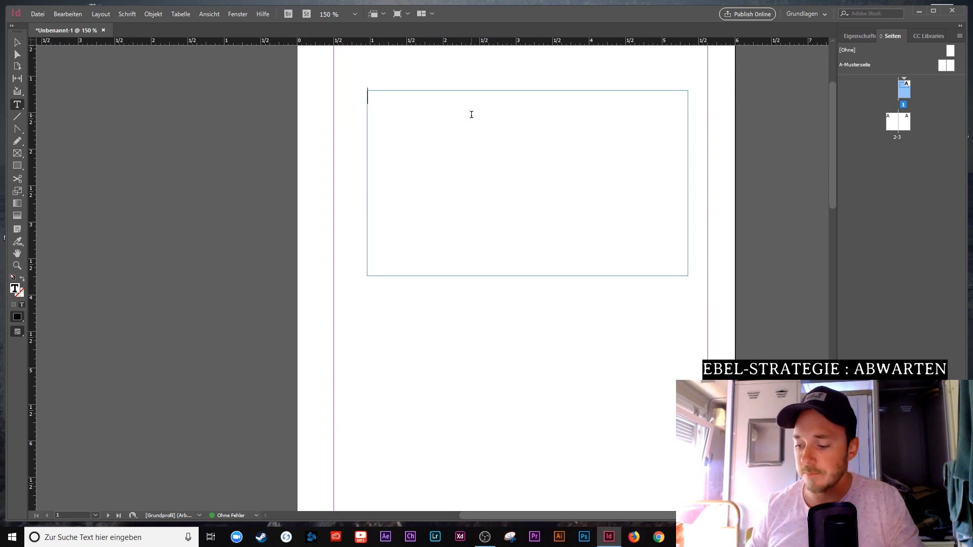
{"action": "type", "text": "Nit"}
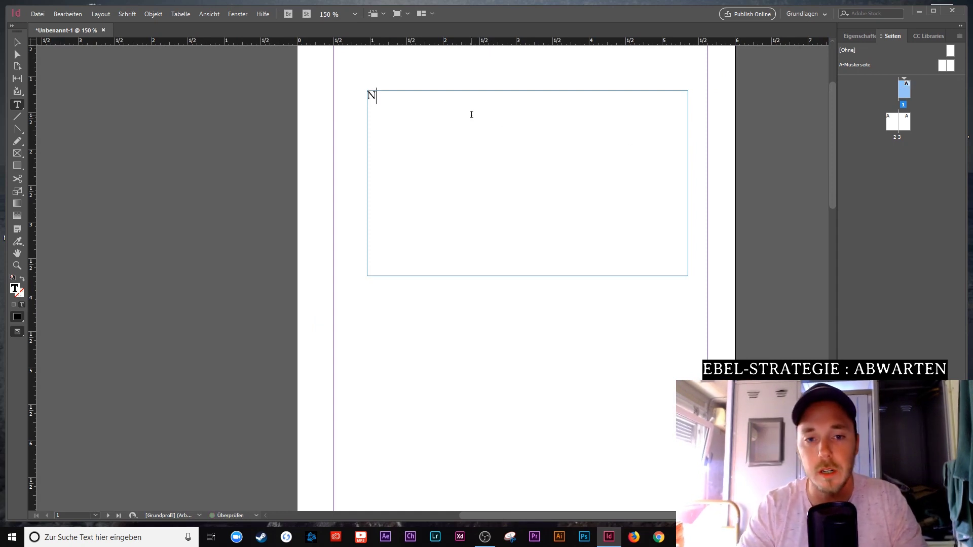
{"action": "key", "text": "BackSpace"}
{"action": "key", "text": "BackSpace"}
{"action": "type", "text": "otz"}
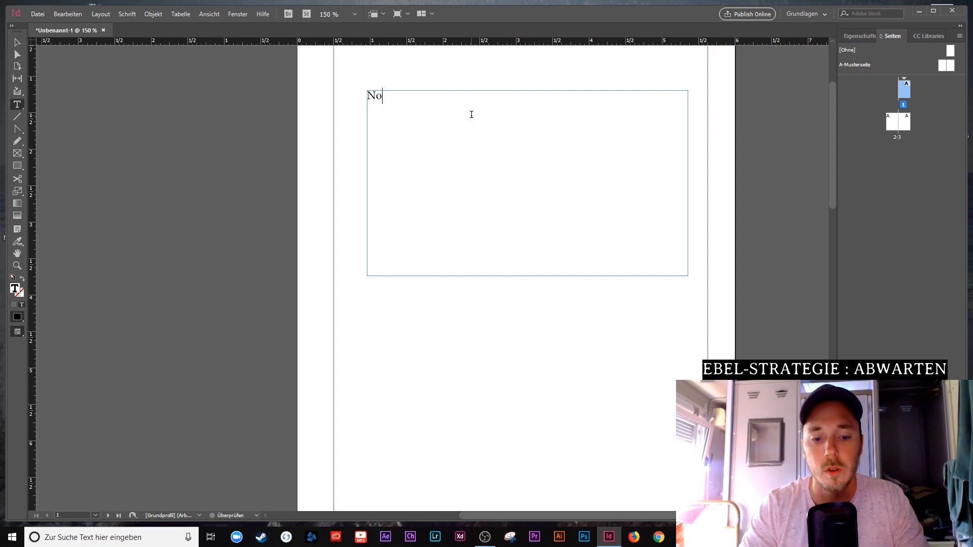
{"action": "key", "text": "BackSpace"}
{"action": "key", "text": "BackSpace"}
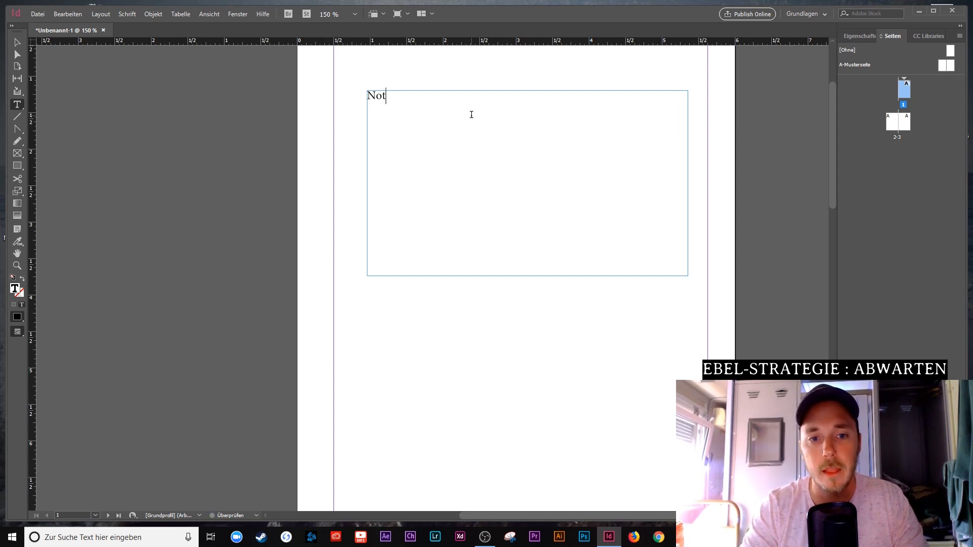
{"action": "type", "text": "tizbuch"}
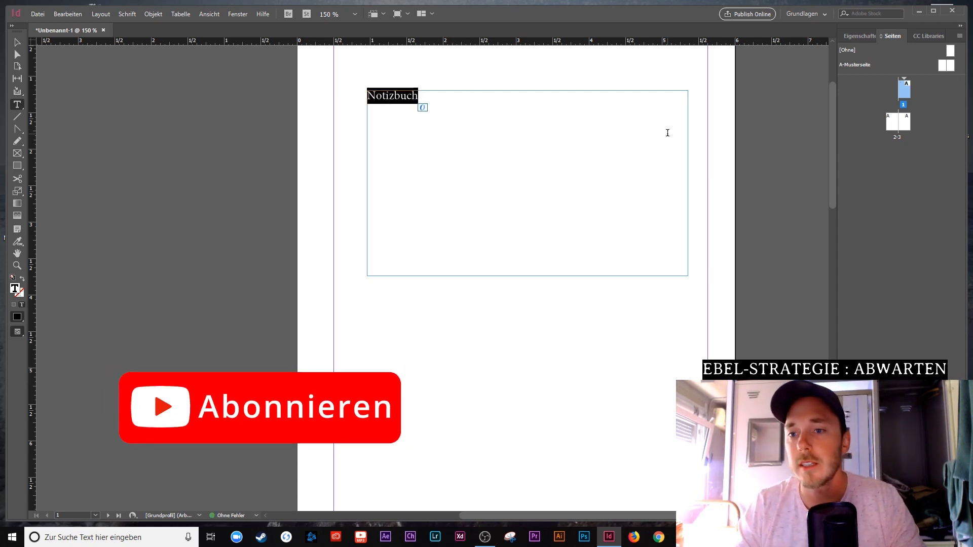
Change the font of the selected title "Notizbuch" to Martina
{"action": "left_click", "coordinate": [860, 35]}
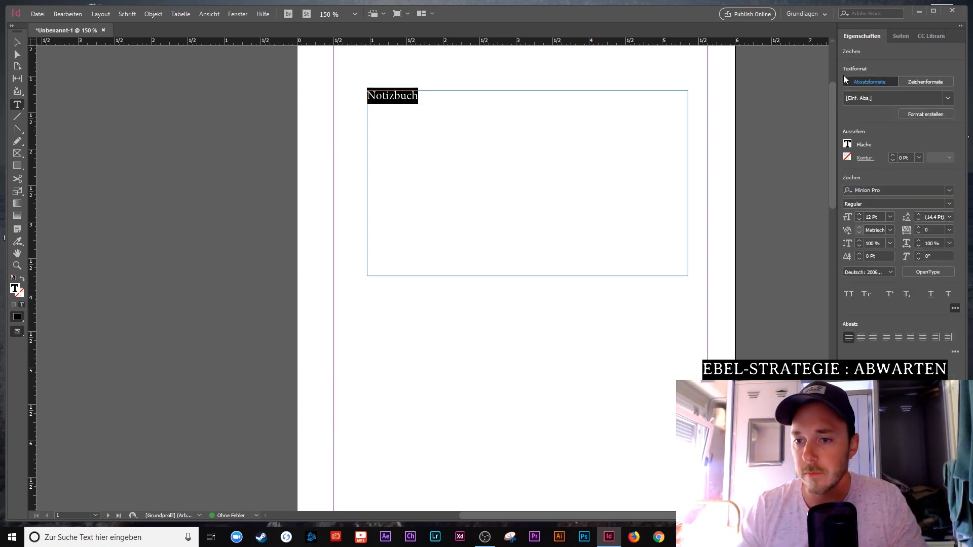
{"action": "left_click", "coordinate": [889, 189]}
{"action": "type", "text": "mar"}
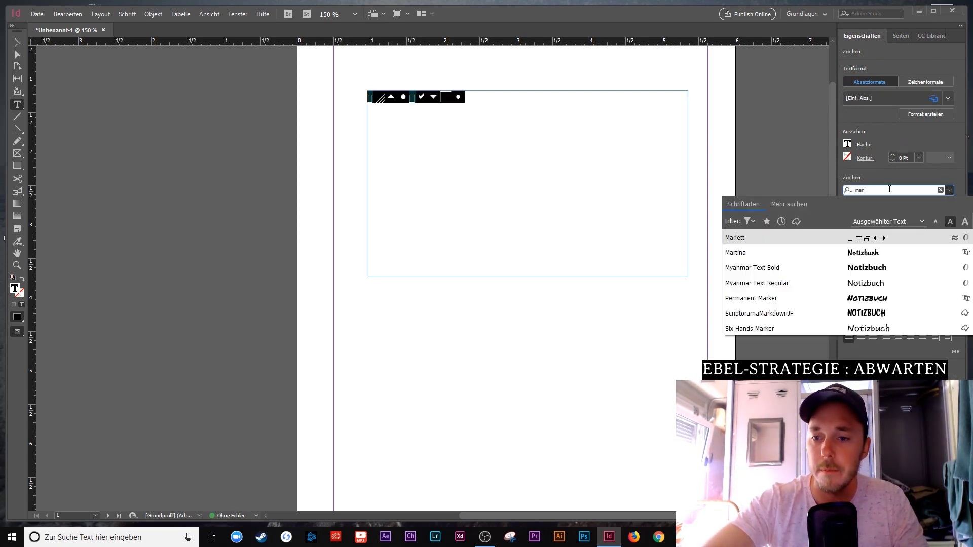
{"action": "type", "text": "t"}
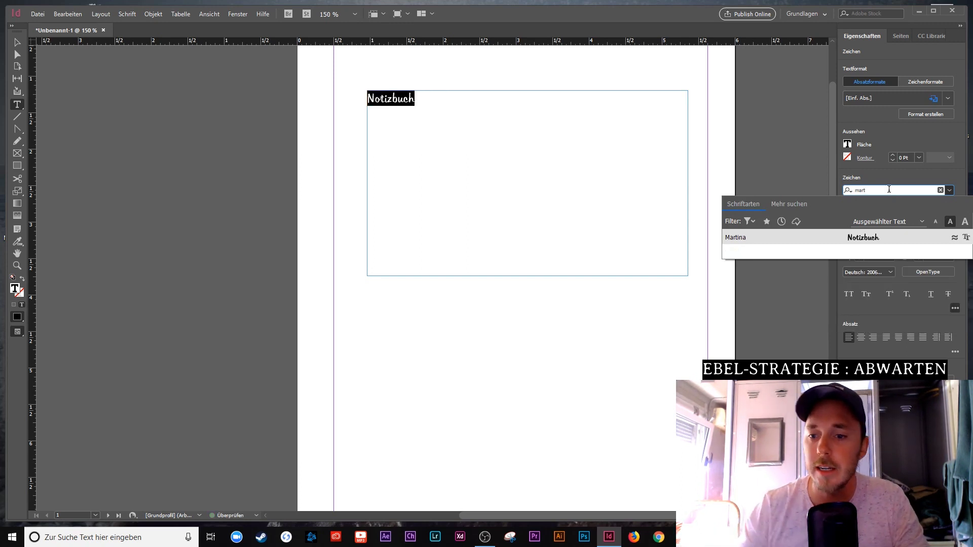
{"action": "key", "text": "Return"}
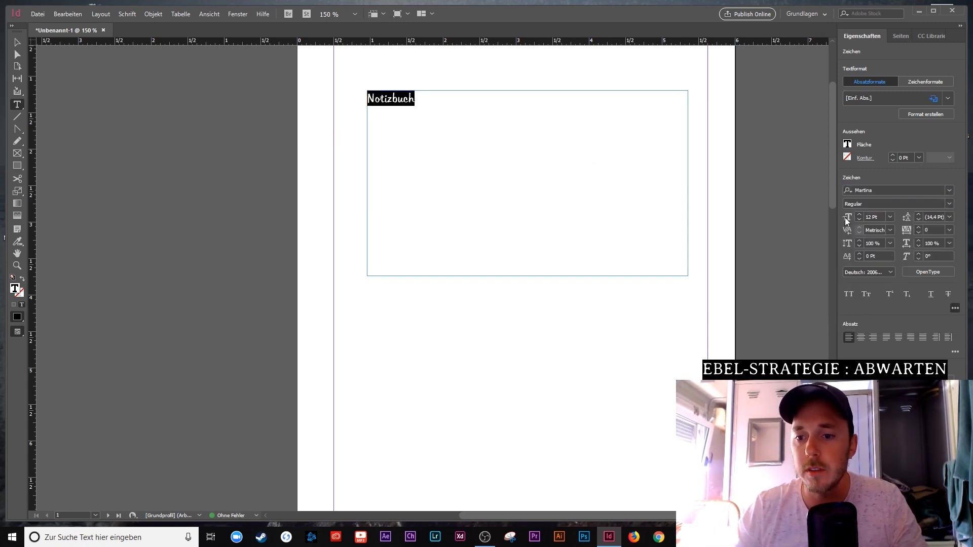
Set the title's font size to 31 Pt and centre the text within its frame
{"action": "left_click", "coordinate": [859, 215]}
{"action": "left_click", "coordinate": [859, 215]}
{"action": "left_click", "coordinate": [859, 214]}
{"action": "left_click", "coordinate": [859, 215]}
{"action": "left_click", "coordinate": [859, 215]}
{"action": "left_click", "coordinate": [859, 215]}
{"action": "left_click", "coordinate": [859, 215]}
{"action": "left_click", "coordinate": [859, 215]}
{"action": "left_click", "coordinate": [859, 215]}
{"action": "left_click", "coordinate": [859, 215]}
{"action": "left_click", "coordinate": [859, 215]}
{"action": "left_click", "coordinate": [859, 215]}
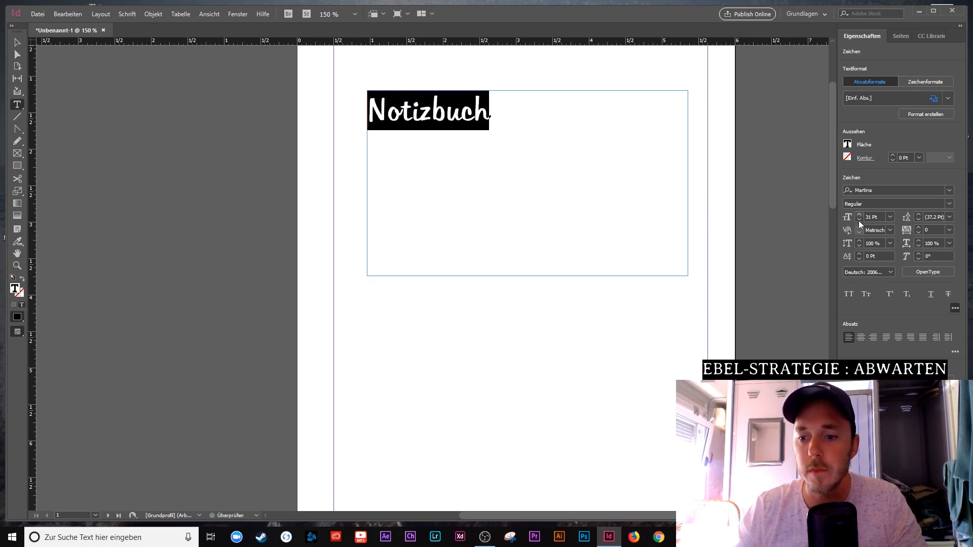
{"action": "left_click", "coordinate": [860, 337]}
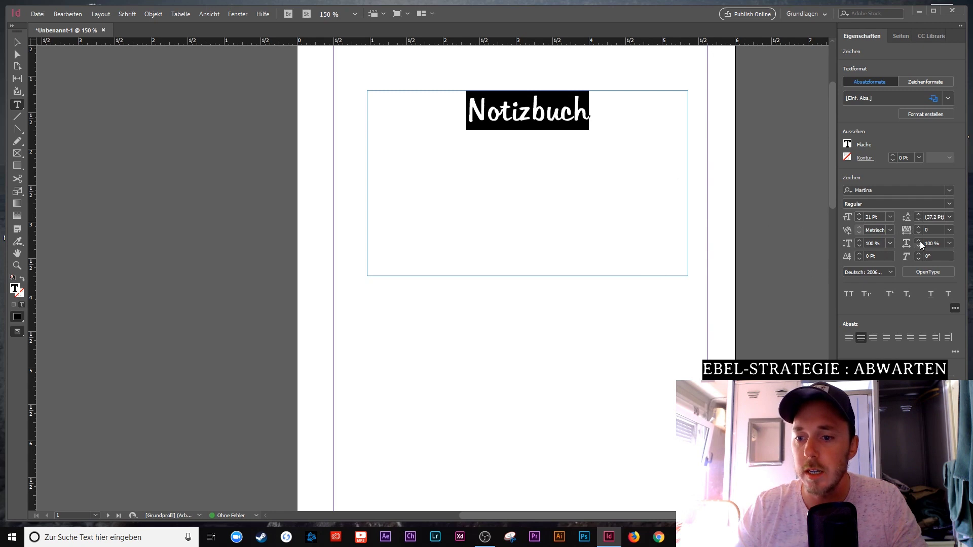
Widen the title's letter spacing by setting its tracking to 60
{"action": "left_click", "coordinate": [919, 227]}
{"action": "left_click", "coordinate": [918, 227]}
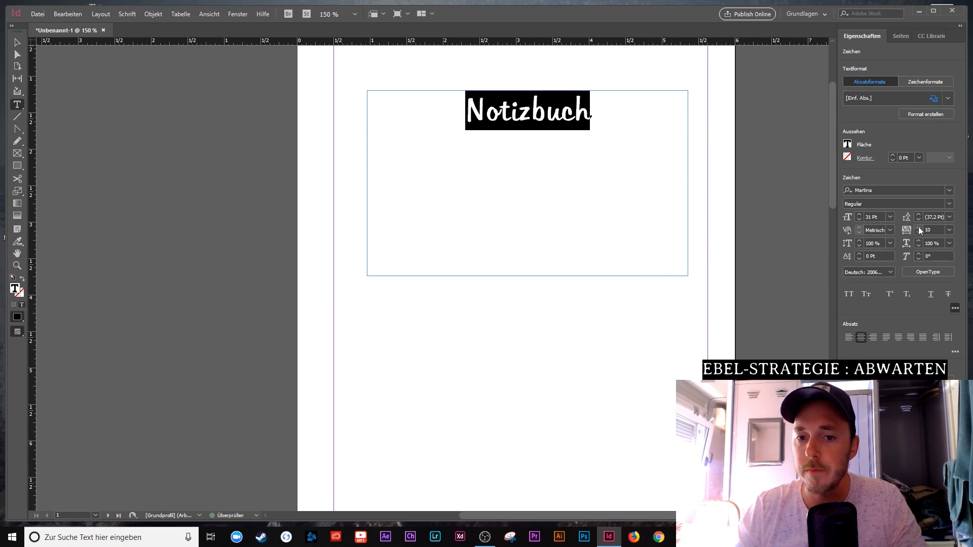
{"action": "left_click", "coordinate": [918, 227]}
{"action": "left_click", "coordinate": [918, 227]}
{"action": "left_click", "coordinate": [919, 227]}
{"action": "left_click", "coordinate": [919, 227]}
{"action": "left_click", "coordinate": [918, 228]}
{"action": "left_click", "coordinate": [919, 227]}
{"action": "left_click", "coordinate": [918, 233]}
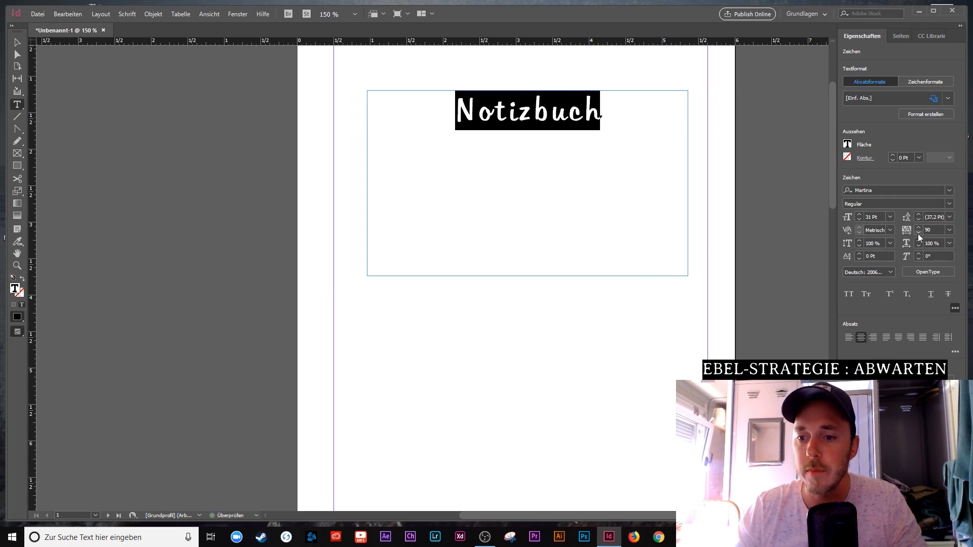
{"action": "left_click", "coordinate": [918, 233]}
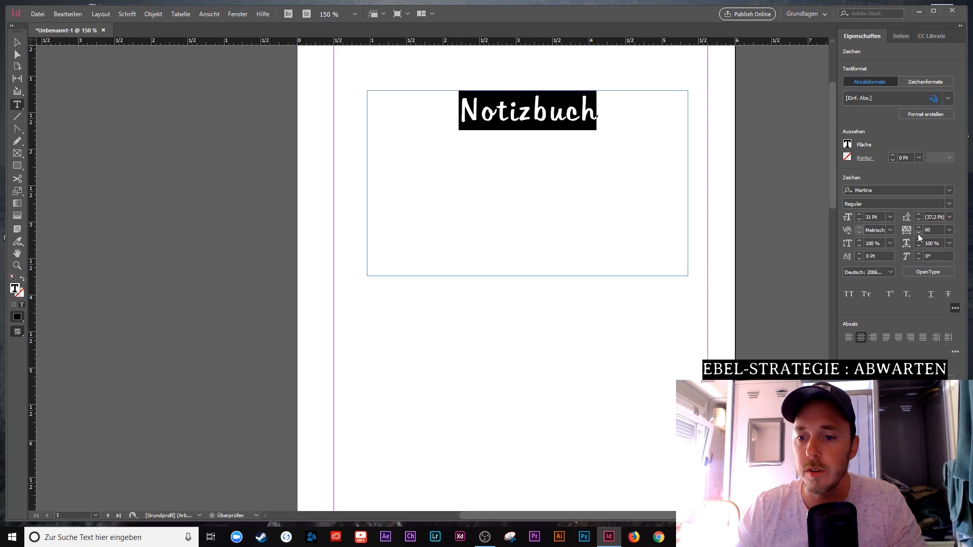
Reduce the title's vertical scale to 92 %
{"action": "left_click", "coordinate": [860, 246]}
{"action": "left_click", "coordinate": [860, 246]}
{"action": "left_click", "coordinate": [860, 246]}
{"action": "left_click", "coordinate": [860, 246]}
{"action": "left_click", "coordinate": [860, 246]}
{"action": "left_click", "coordinate": [860, 246]}
{"action": "left_click", "coordinate": [860, 246]}
{"action": "left_click", "coordinate": [860, 246]}
{"action": "left_click", "coordinate": [860, 245]}
{"action": "left_click", "coordinate": [860, 245]}
{"action": "left_click", "coordinate": [860, 246]}
{"action": "left_click", "coordinate": [860, 240]}
{"action": "left_click", "coordinate": [860, 240]}
{"action": "left_click", "coordinate": [859, 240]}
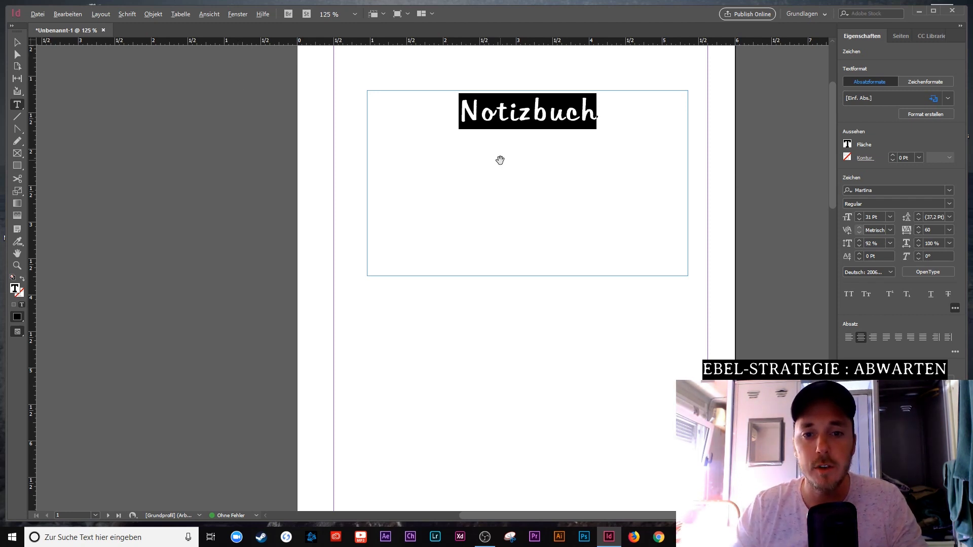
Shorten the title's text frame to about 0,675 Zoll high and shift it slightly up and left on page 1
{"action": "key", "text": "ctrl+minus"}
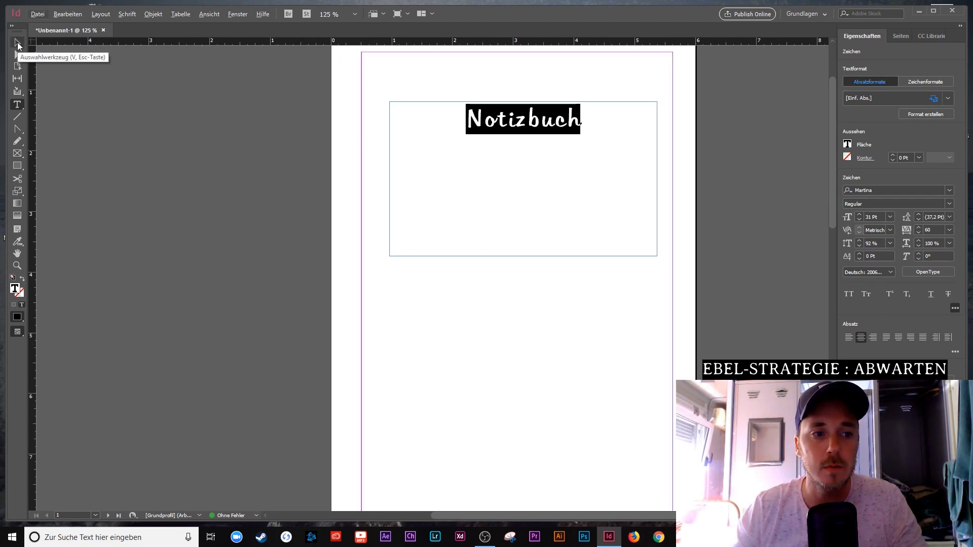
{"action": "left_click", "coordinate": [17, 44]}
{"action": "left_click", "coordinate": [513, 157]}
{"action": "left_click_drag", "start_coordinate": [523, 257], "coordinate": [525, 143]}
{"action": "scroll", "coordinate": [572, 181], "scroll_direction": "up", "scroll_amount": 1}
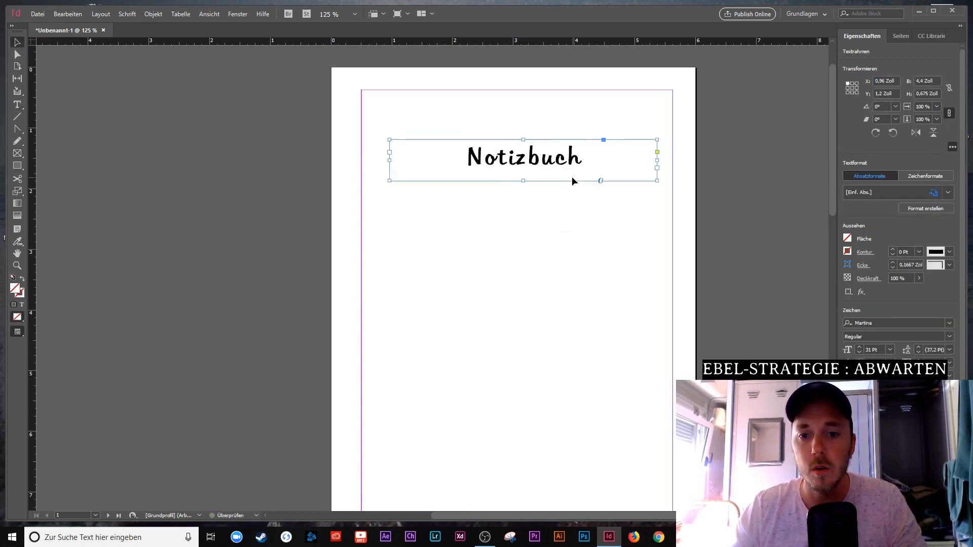
{"action": "scroll", "coordinate": [517, 181], "scroll_direction": "down", "scroll_amount": 1}
{"action": "scroll", "coordinate": [538, 145], "scroll_direction": "up", "scroll_amount": 1}
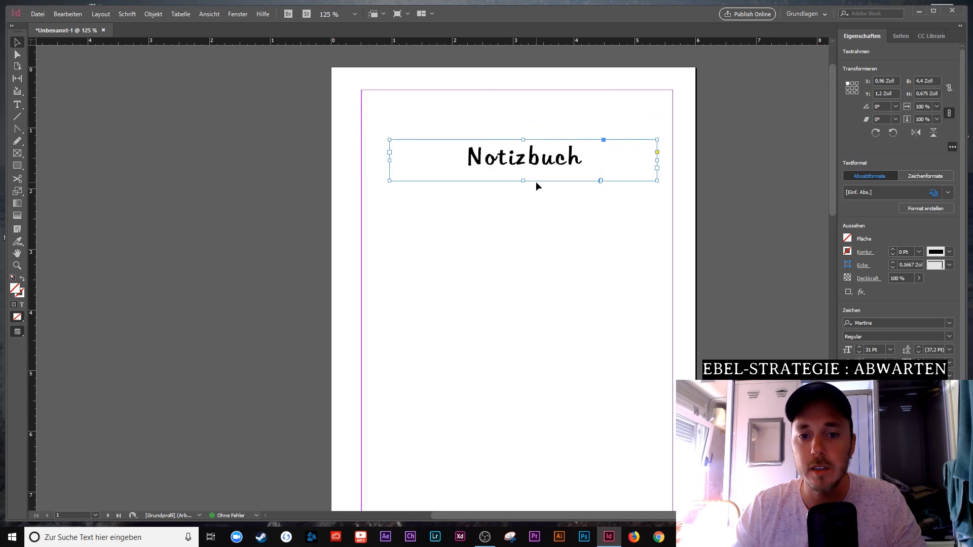
{"action": "mouse_move", "coordinate": [542, 180]}
{"action": "left_mouse_down"}
{"action": "mouse_move", "coordinate": [482, 191]}
{"action": "mouse_move", "coordinate": [586, 232]}
{"action": "mouse_move", "coordinate": [543, 223]}
{"action": "mouse_move", "coordinate": [540, 241]}
{"action": "mouse_move", "coordinate": [556, 177]}
{"action": "mouse_move", "coordinate": [547, 178]}
{"action": "left_mouse_up"}
{"action": "left_click", "coordinate": [533, 237]}
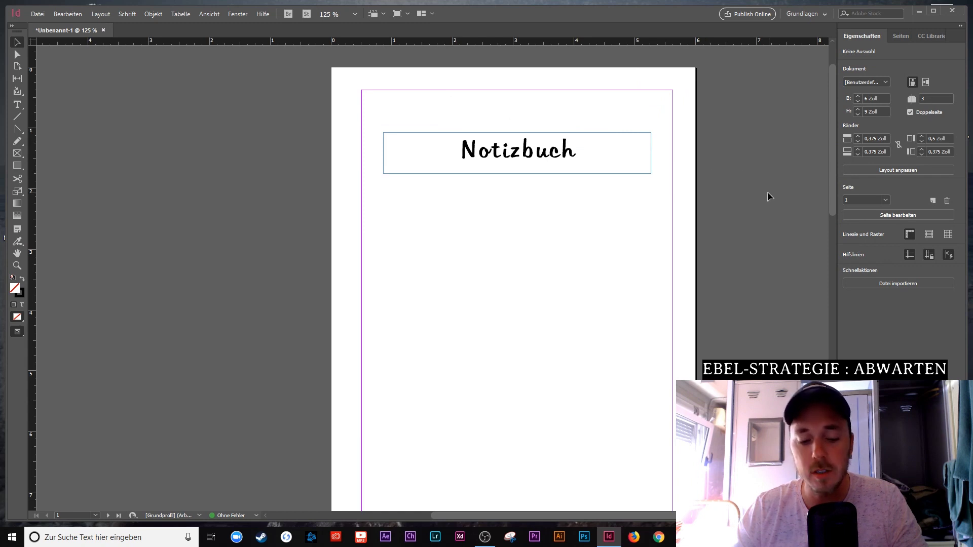
Move the title frame down page 1 to about Y 3,24 Zoll, checking the page in preview mode before and after
{"action": "key", "text": "w"}
{"action": "scroll", "coordinate": [740, 181], "scroll_direction": "down", "scroll_amount": 1}
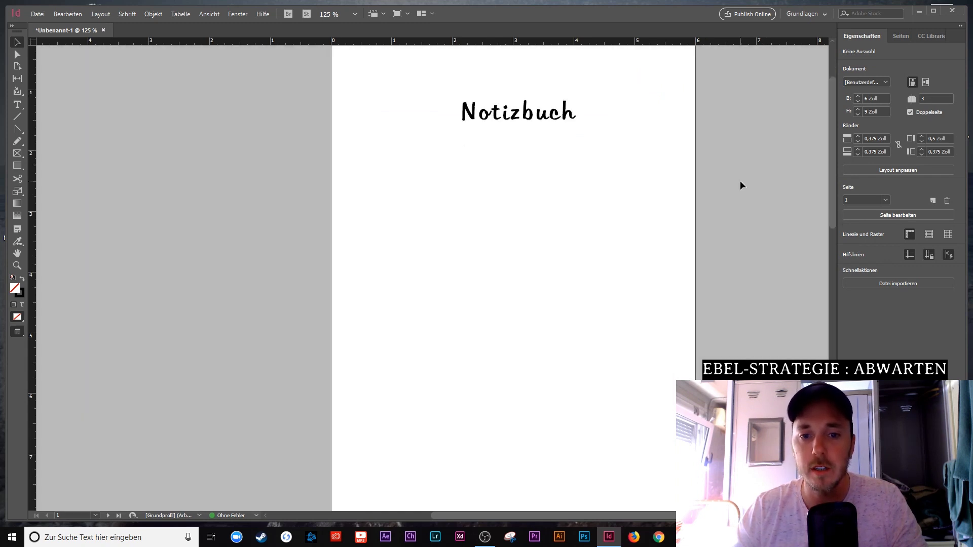
{"action": "key", "text": "ctrl+minus"}
{"action": "key", "text": "ctrl+minus"}
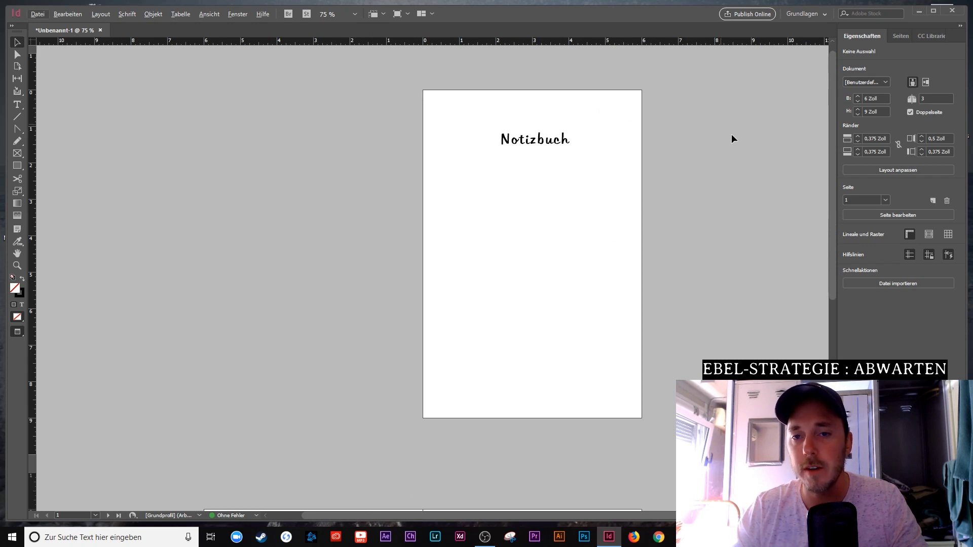
{"action": "key", "text": "w"}
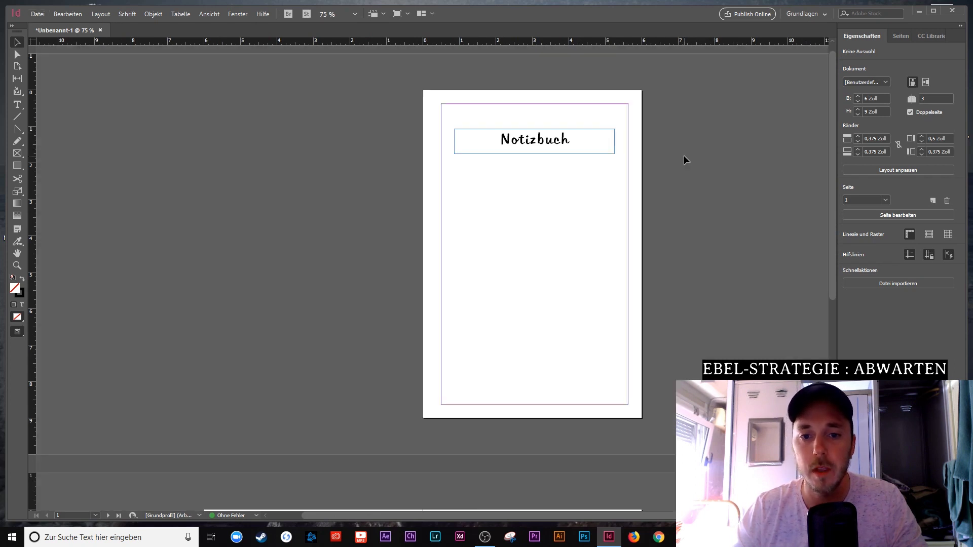
{"action": "left_click_drag", "start_coordinate": [531, 154], "coordinate": [551, 233]}
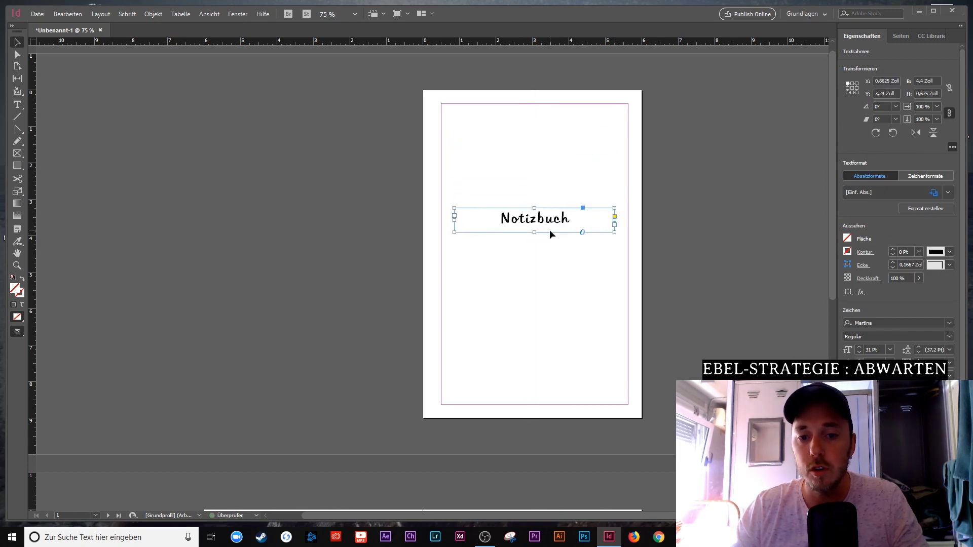
{"action": "left_click", "coordinate": [717, 224]}
{"action": "key", "text": "w"}
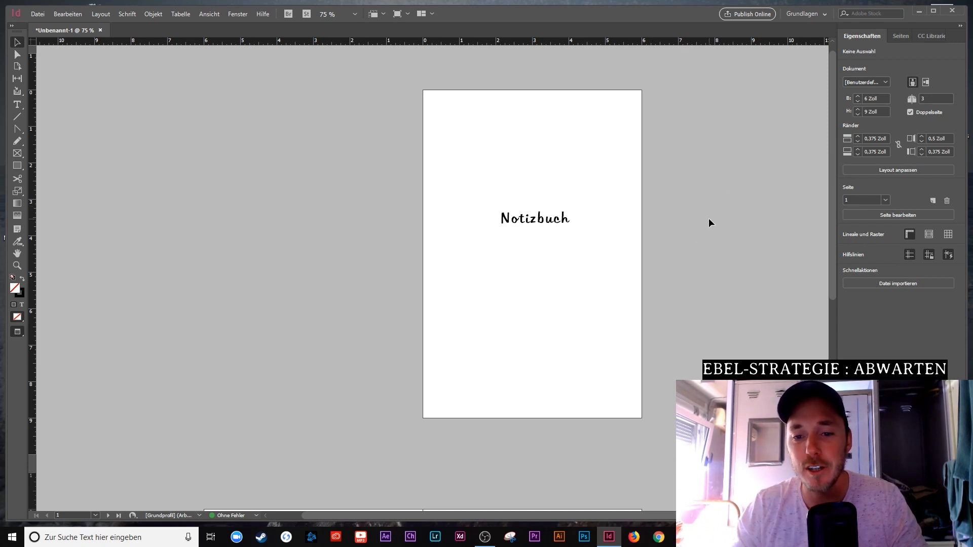
{"action": "key", "text": "w"}
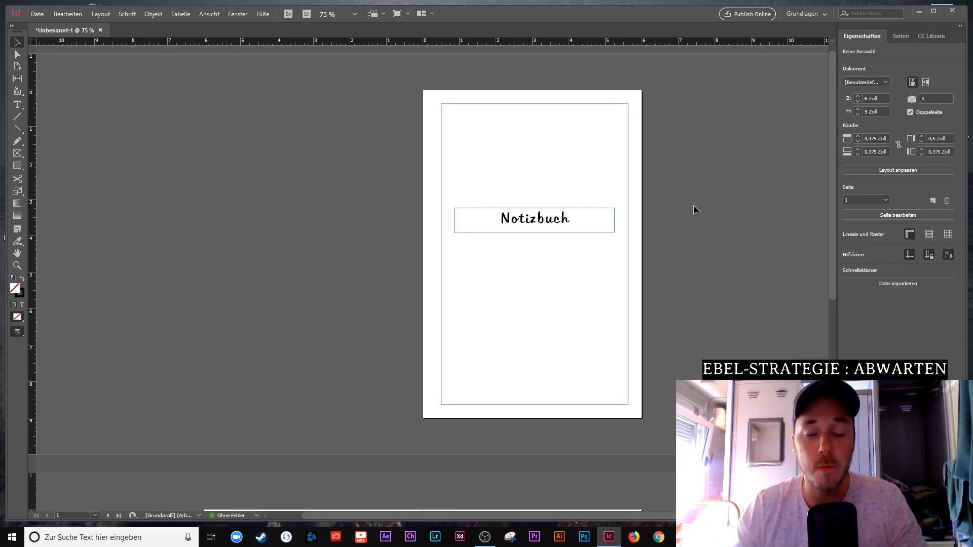
Delete page 3 from the 2-3 spread, keeping only page 2 there
{"action": "scroll", "coordinate": [663, 206], "scroll_direction": "down", "scroll_amount": 5}
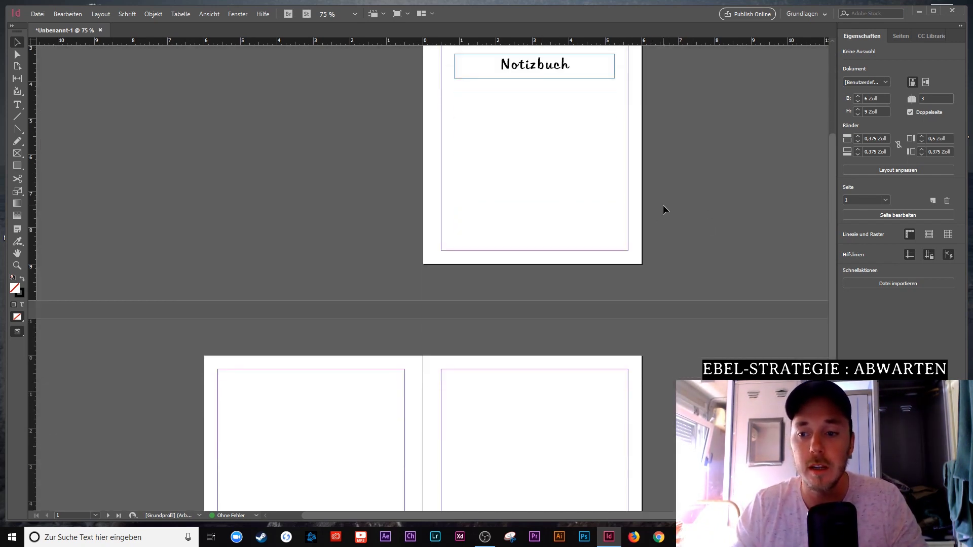
{"action": "scroll", "coordinate": [674, 194], "scroll_direction": "down", "scroll_amount": 3}
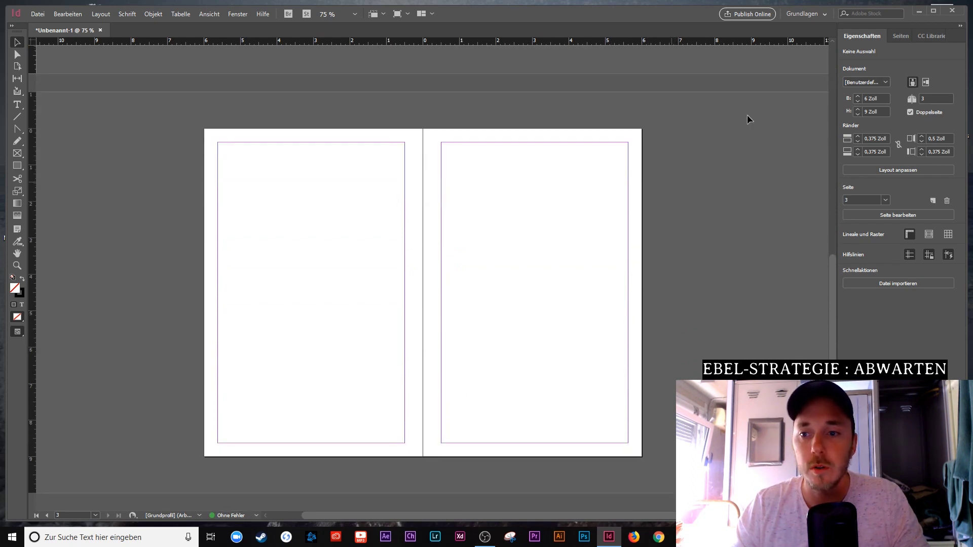
{"action": "left_click", "coordinate": [901, 32]}
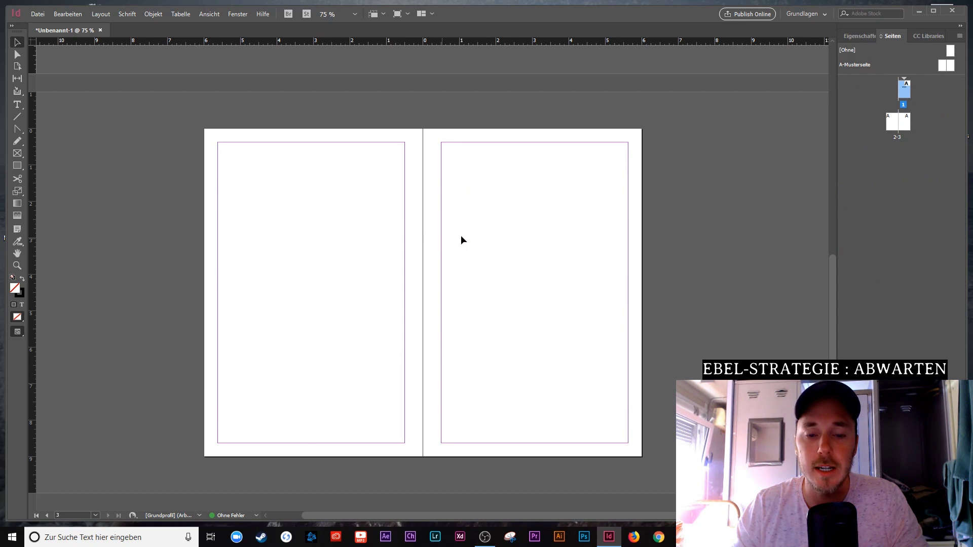
{"action": "double_click", "coordinate": [900, 136]}
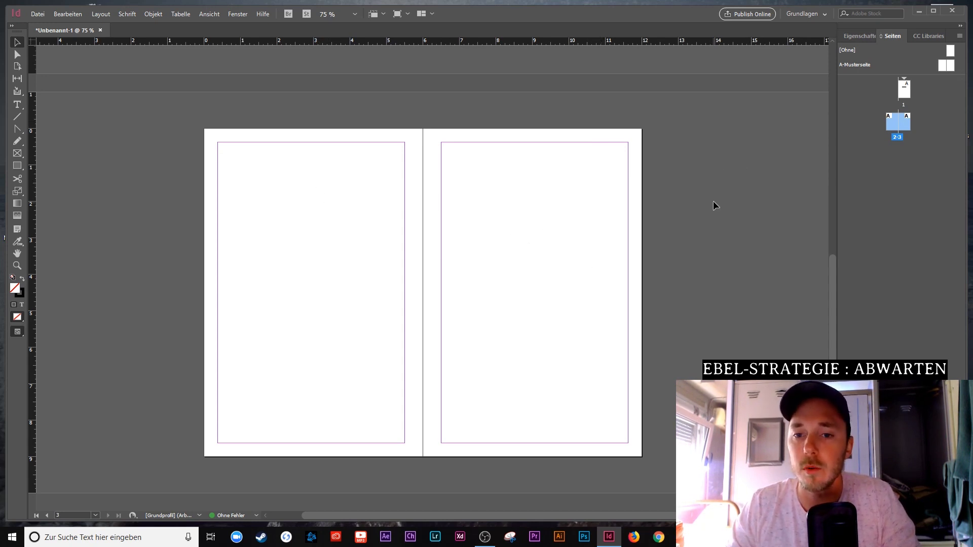
{"action": "right_click", "coordinate": [906, 126]}
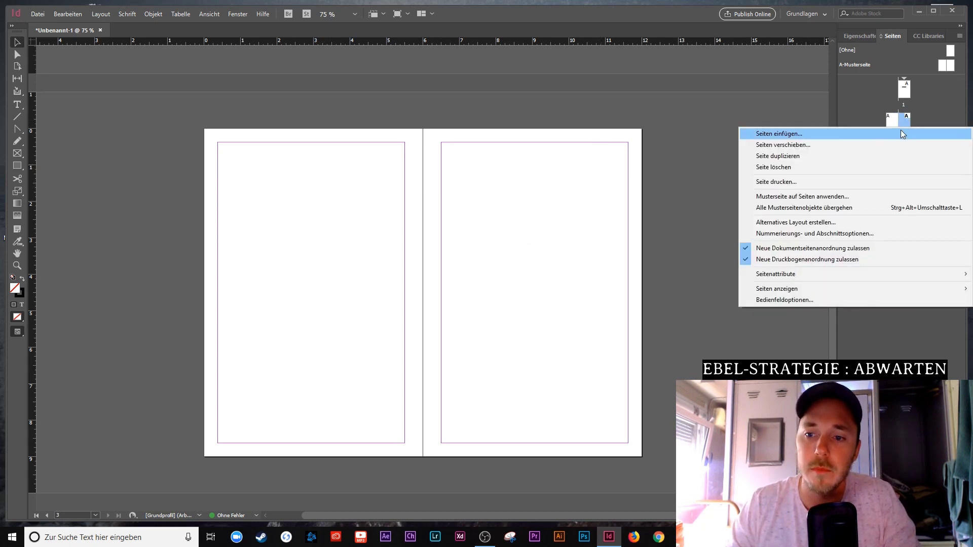
{"action": "left_click", "coordinate": [800, 167]}
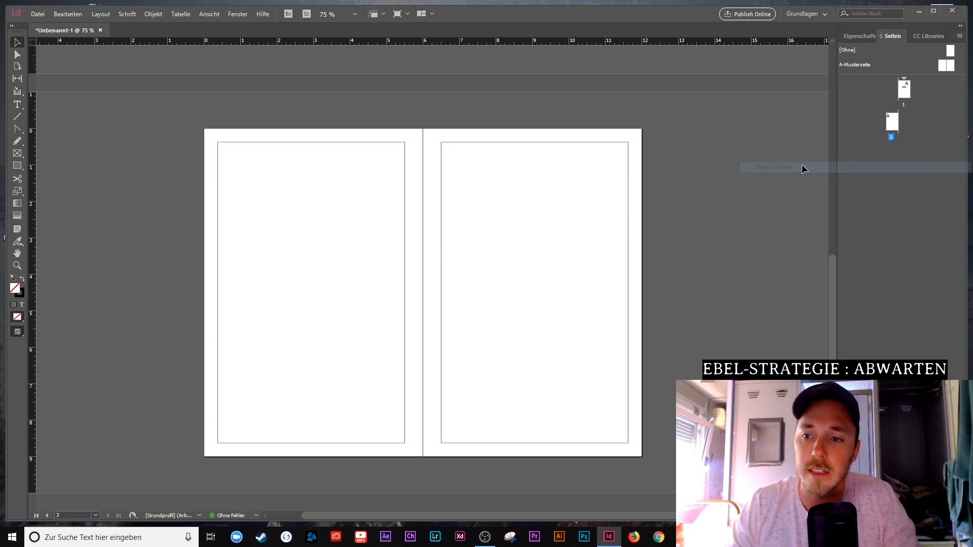
Draw a horizontal line from margin to margin about 0,6 Zoll below page 2's upper edge and view it in preview mode
{"action": "left_click", "coordinate": [893, 127]}
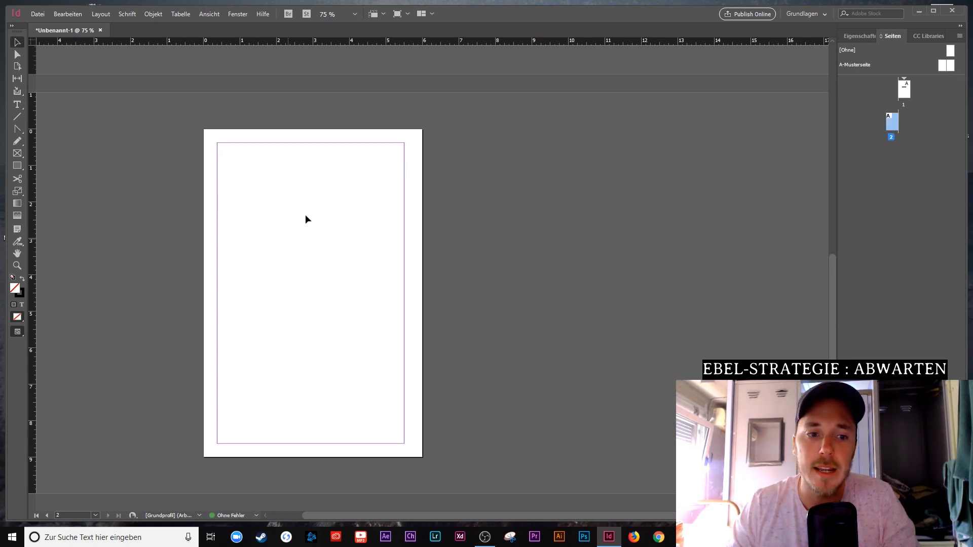
{"action": "scroll", "coordinate": [211, 157], "scroll_direction": "up", "scroll_amount": 5}
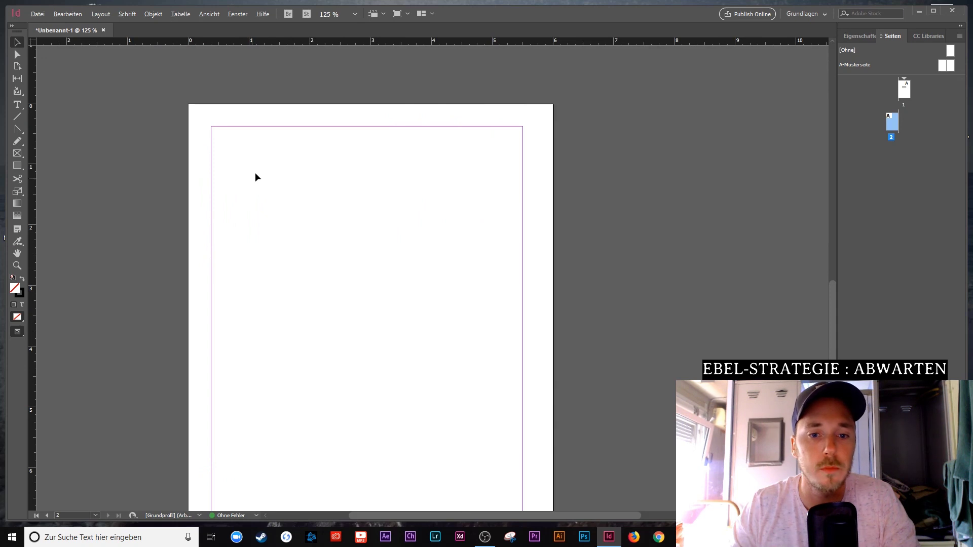
{"action": "scroll", "coordinate": [357, 171], "scroll_direction": "down", "scroll_amount": 3}
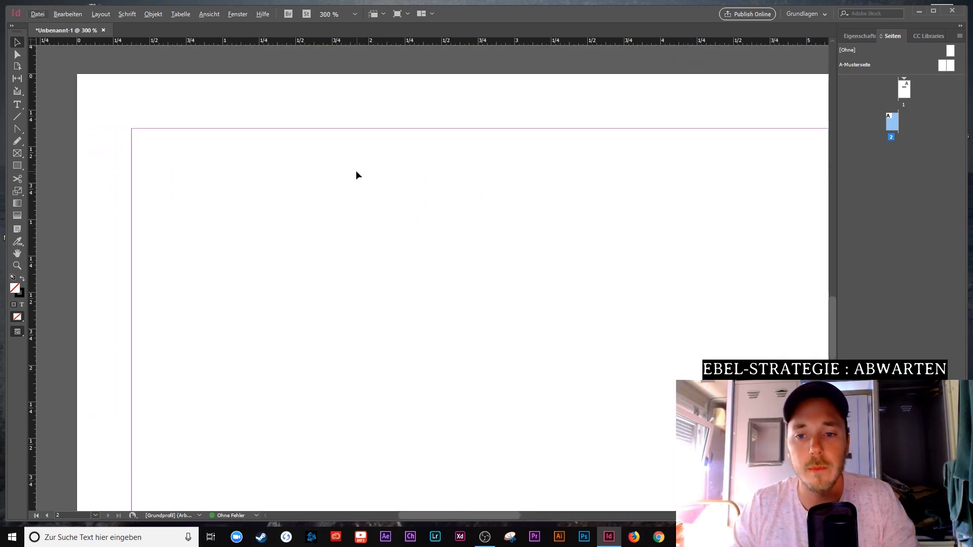
{"action": "left_click", "coordinate": [16, 116]}
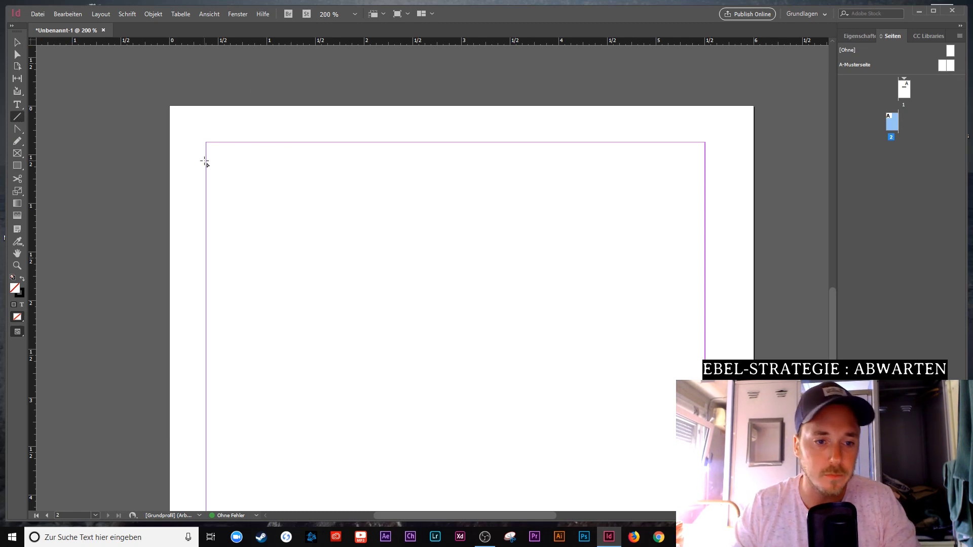
{"action": "key", "text": "alt"}
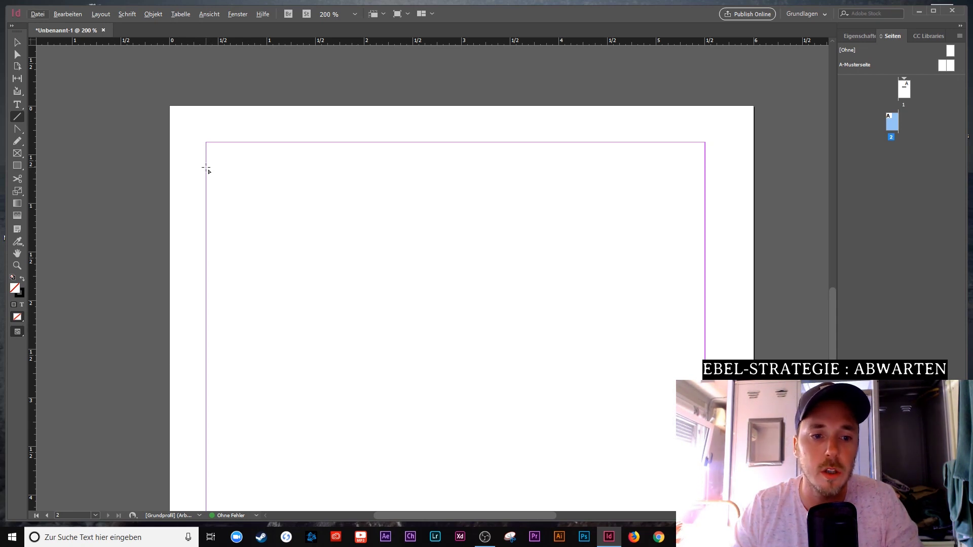
{"action": "mouse_move", "coordinate": [206, 167]}
{"action": "left_mouse_down"}
{"action": "mouse_move", "coordinate": [562, 179]}
{"action": "mouse_move", "coordinate": [569, 163]}
{"action": "mouse_move", "coordinate": [517, 413]}
{"action": "mouse_move", "coordinate": [527, 265]}
{"action": "mouse_move", "coordinate": [304, 458]}
{"action": "mouse_move", "coordinate": [439, 375]}
{"action": "mouse_move", "coordinate": [522, 226]}
{"action": "mouse_move", "coordinate": [304, 442]}
{"action": "mouse_move", "coordinate": [418, 381]}
{"action": "mouse_move", "coordinate": [460, 272]}
{"action": "mouse_move", "coordinate": [196, 426]}
{"action": "mouse_move", "coordinate": [441, 206]}
{"action": "mouse_move", "coordinate": [310, 422]}
{"action": "mouse_move", "coordinate": [451, 165]}
{"action": "mouse_move", "coordinate": [704, 168]}
{"action": "left_mouse_up"}
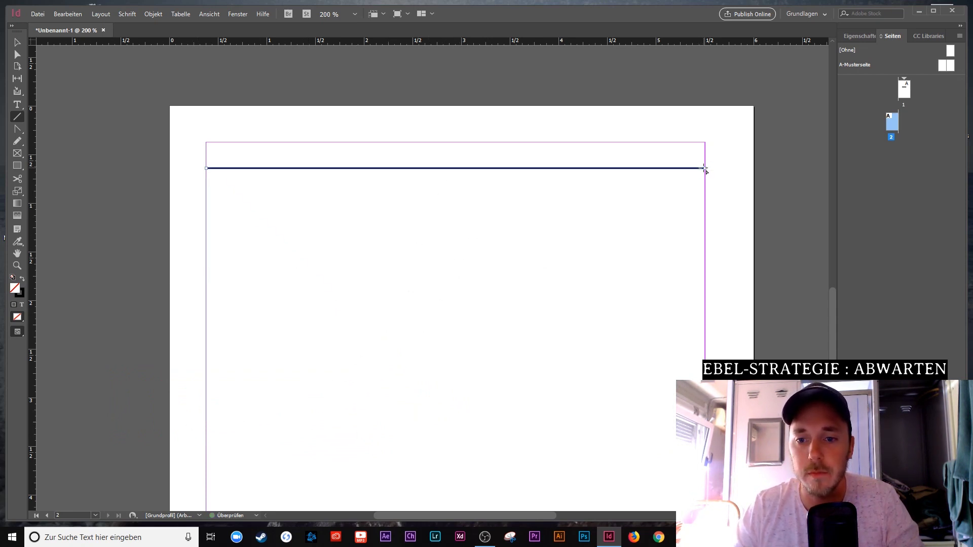
{"action": "left_click", "coordinate": [17, 43]}
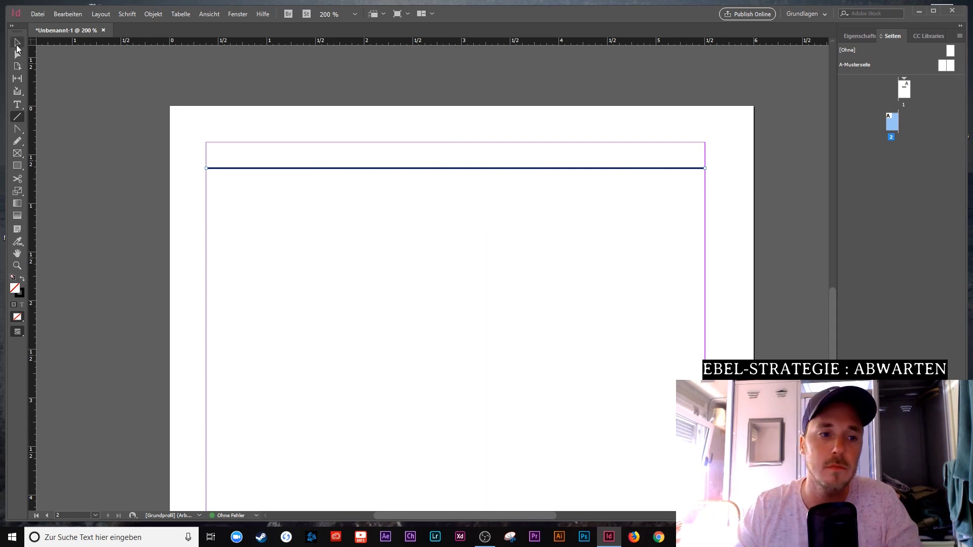
{"action": "left_click", "coordinate": [376, 276]}
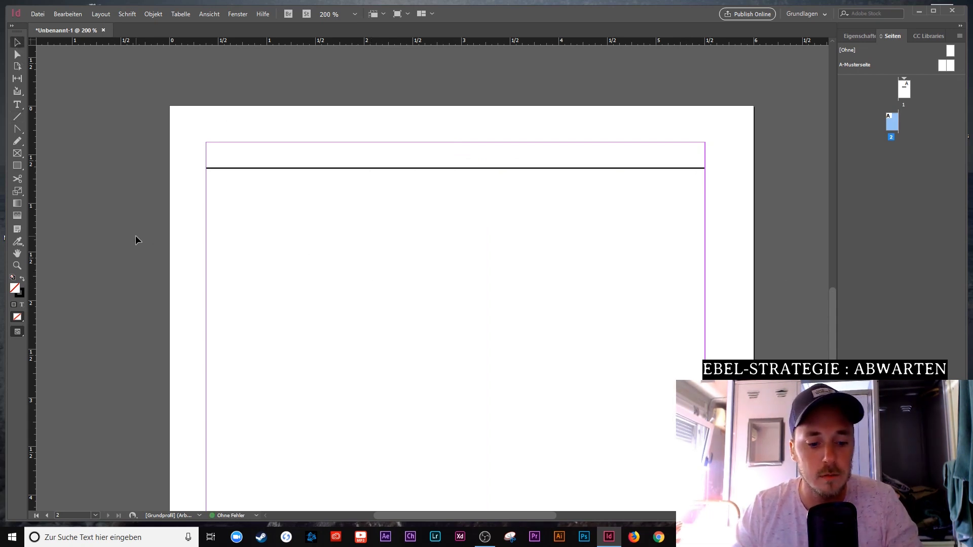
{"action": "key", "text": "w"}
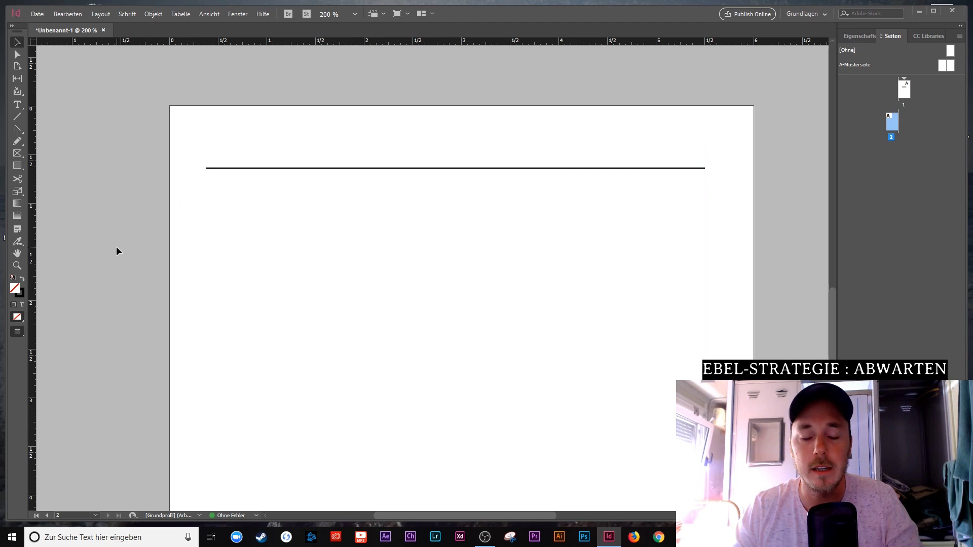
Set the stroke weight of the horizontal line on page 2 to 0,75 Pt
{"action": "key", "text": "w"}
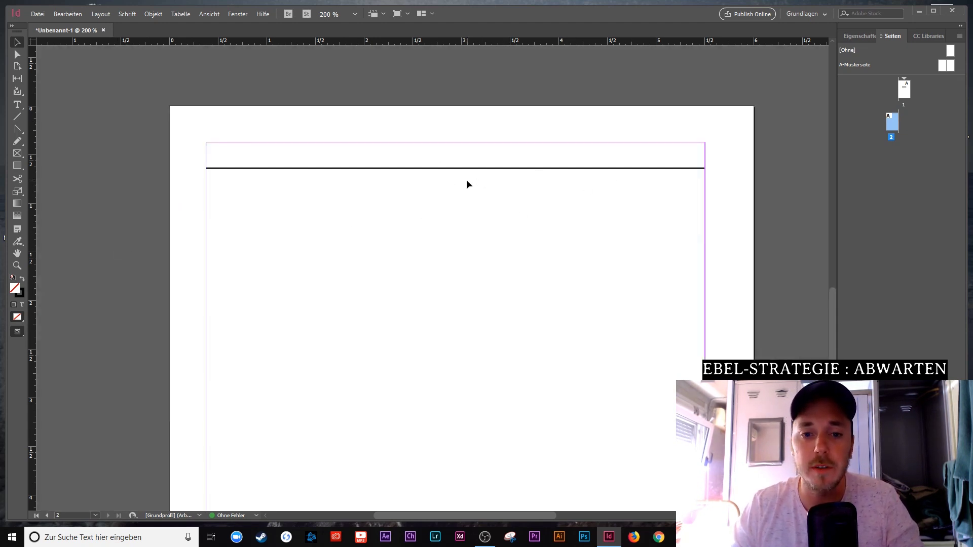
{"action": "left_click", "coordinate": [401, 168]}
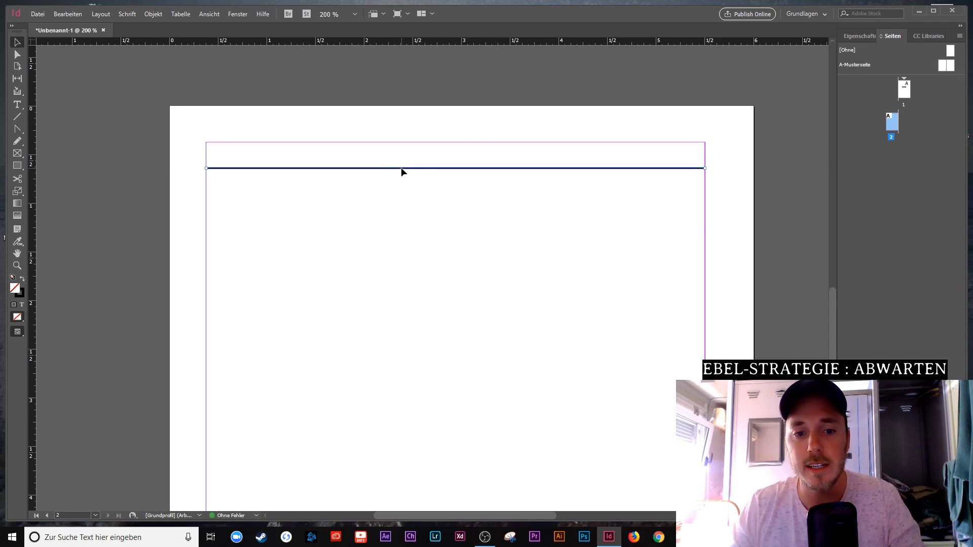
{"action": "left_click", "coordinate": [860, 36]}
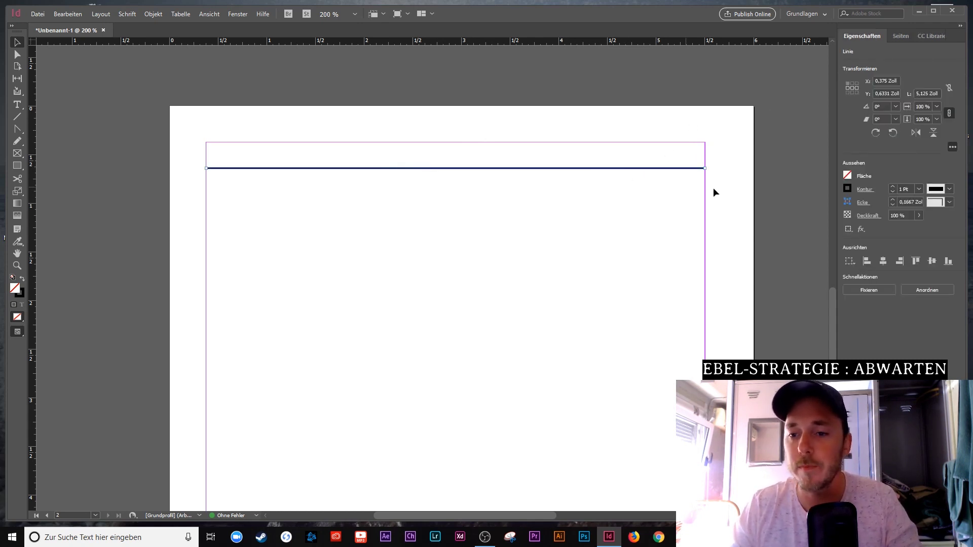
{"action": "left_click", "coordinate": [918, 191]}
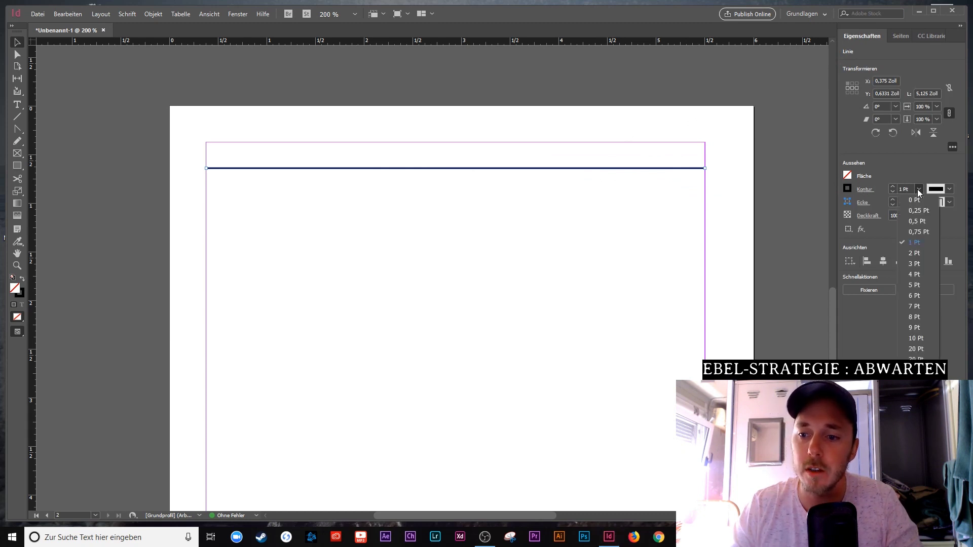
{"action": "left_click", "coordinate": [919, 232]}
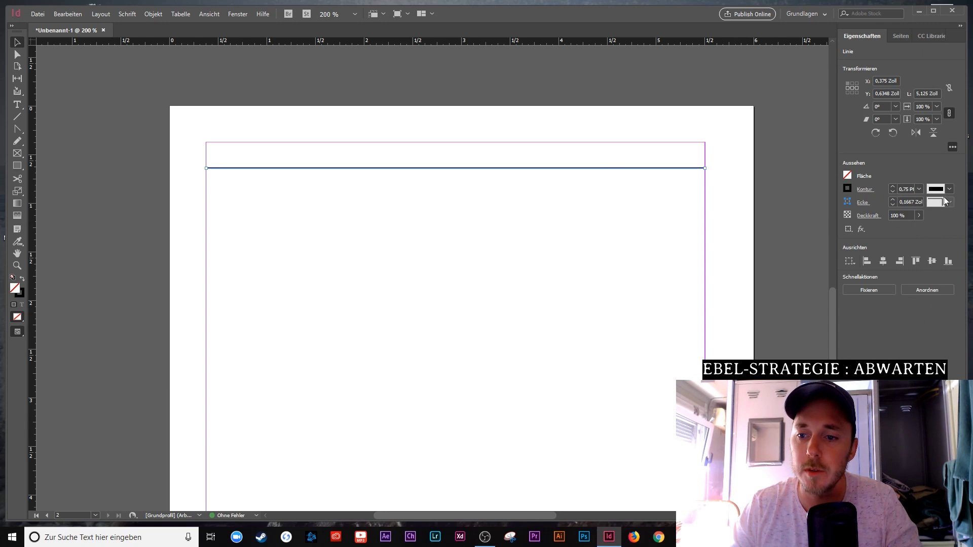
Reduce the line's stroke weight to 0,25 Pt and check it in preview mode
{"action": "left_click", "coordinate": [920, 188]}
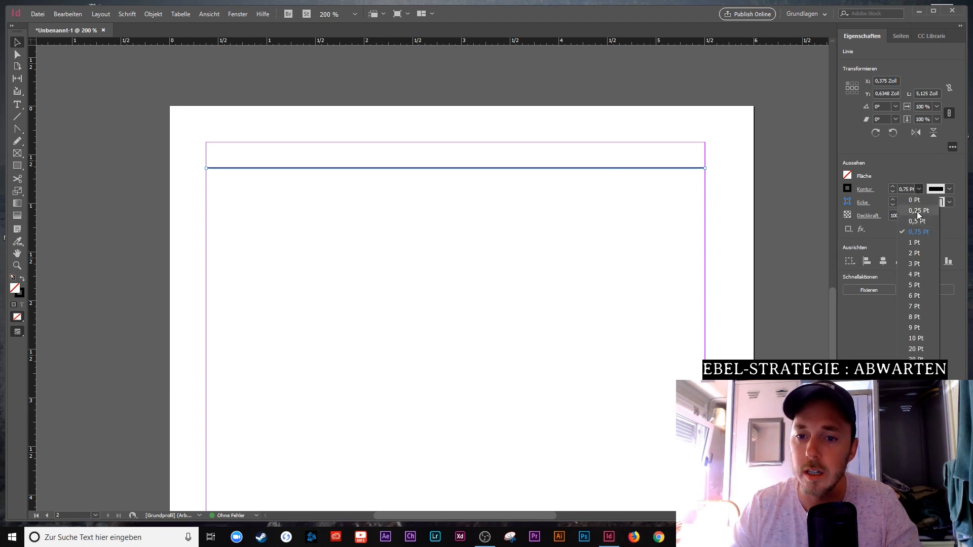
{"action": "key", "text": "Escape"}
{"action": "left_click", "coordinate": [758, 180]}
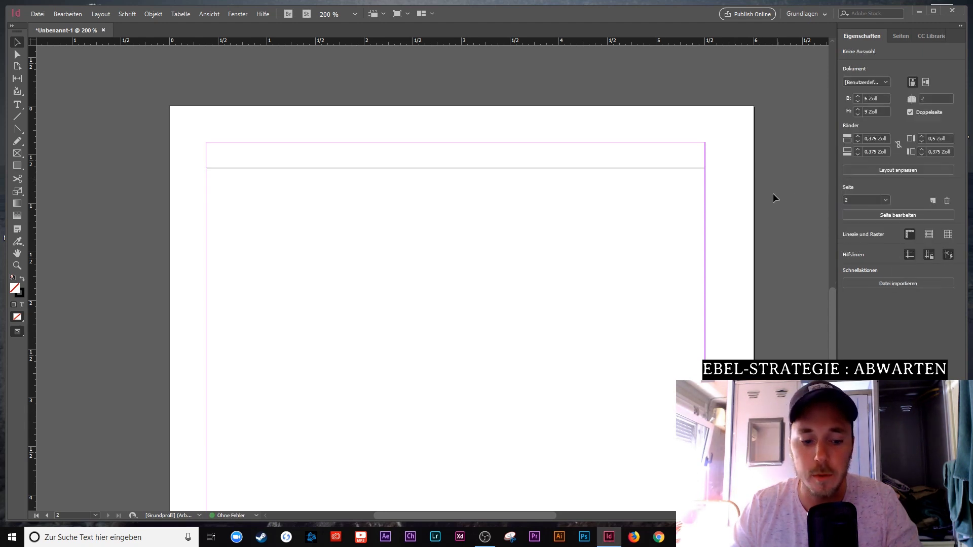
{"action": "key", "text": "w"}
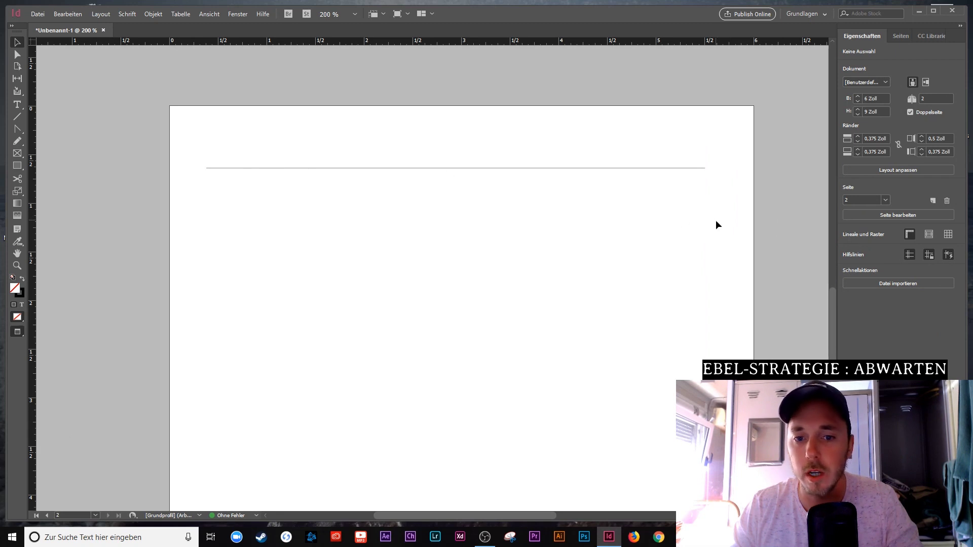
{"action": "key", "text": "w"}
Try a dotted stroke style on the page 2 line and check it in preview mode
{"action": "left_click", "coordinate": [566, 168]}
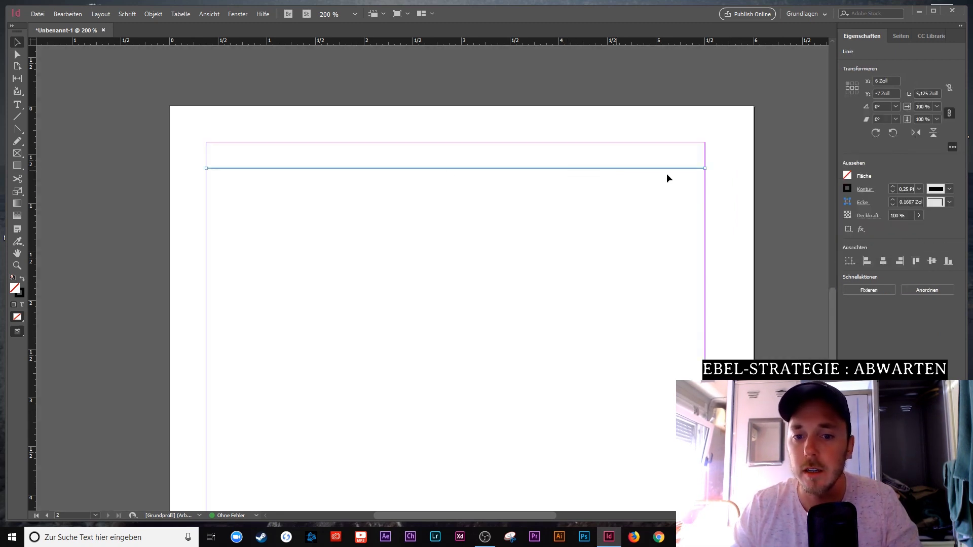
{"action": "left_click", "coordinate": [949, 190]}
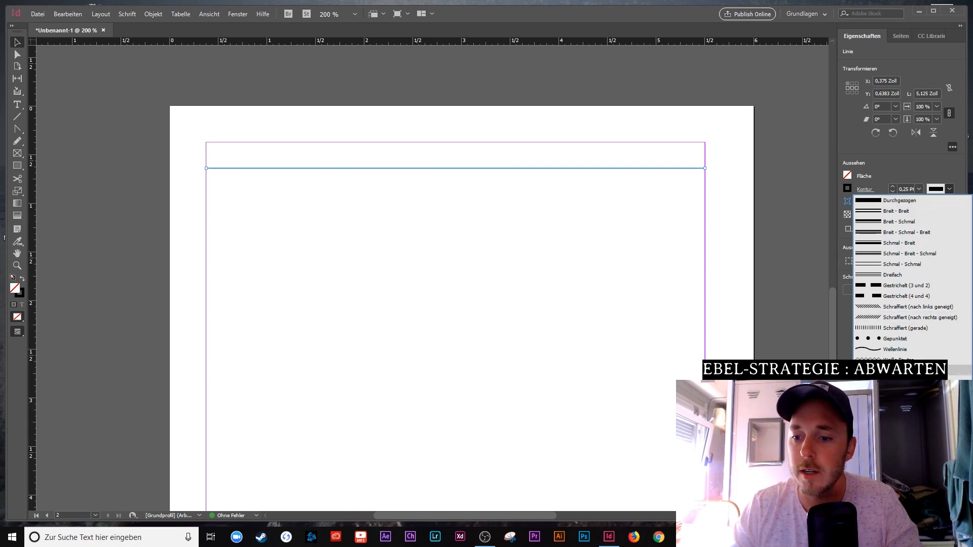
{"action": "key", "text": "Escape"}
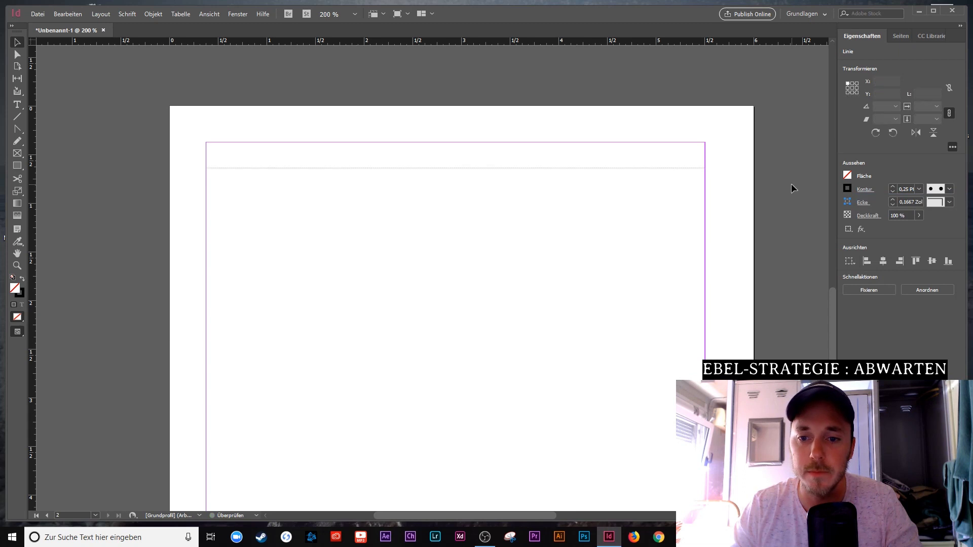
{"action": "key", "text": "w"}
{"action": "left_click", "coordinate": [259, 153]}
{"action": "key", "text": "w"}
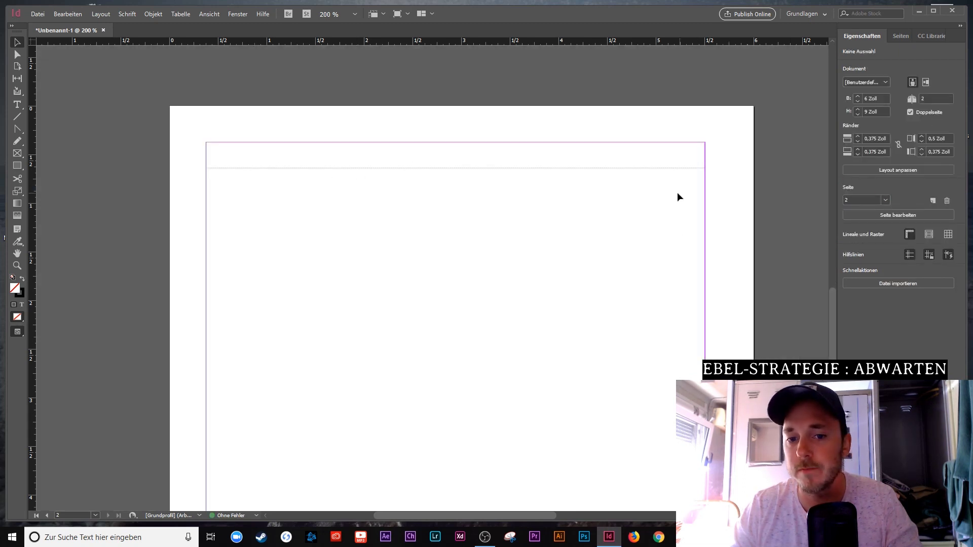
Return the line to the solid stroke style with a 0,75 Pt weight and check it in preview mode
{"action": "left_click", "coordinate": [579, 168]}
{"action": "left_click", "coordinate": [951, 192]}
{"action": "left_click", "coordinate": [908, 205]}
{"action": "left_click", "coordinate": [949, 195]}
{"action": "left_click", "coordinate": [926, 201]}
{"action": "left_click", "coordinate": [919, 189]}
{"action": "left_click", "coordinate": [912, 238]}
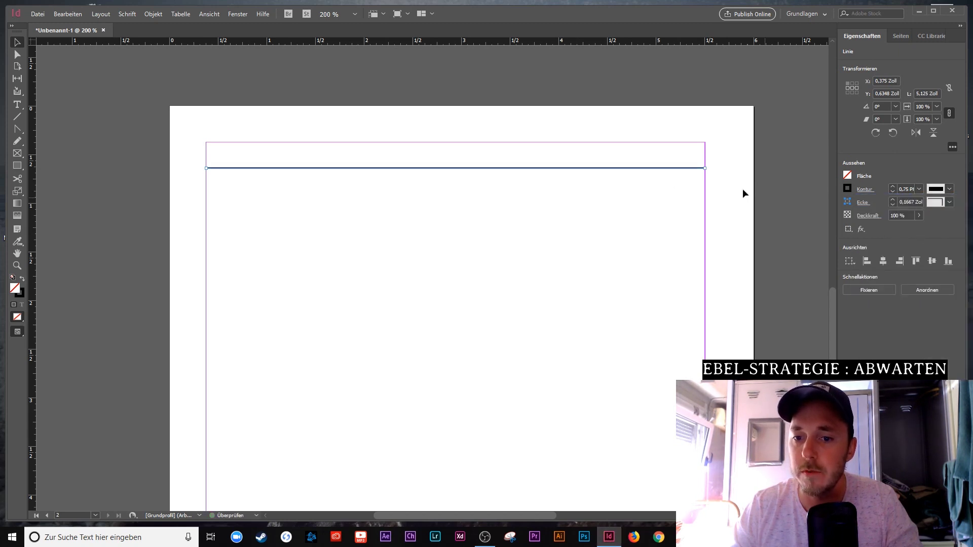
{"action": "left_click", "coordinate": [730, 181]}
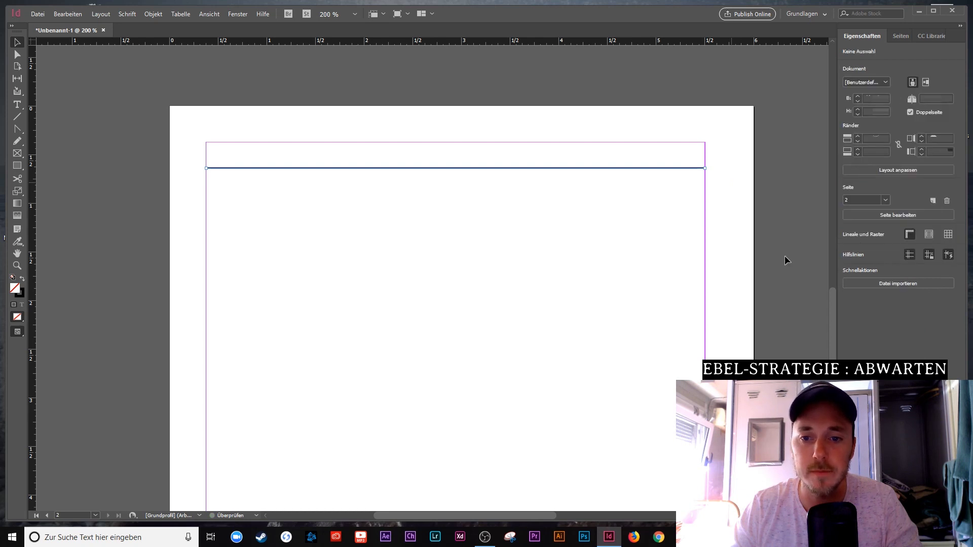
{"action": "key", "text": "w"}
{"action": "key", "text": "w"}
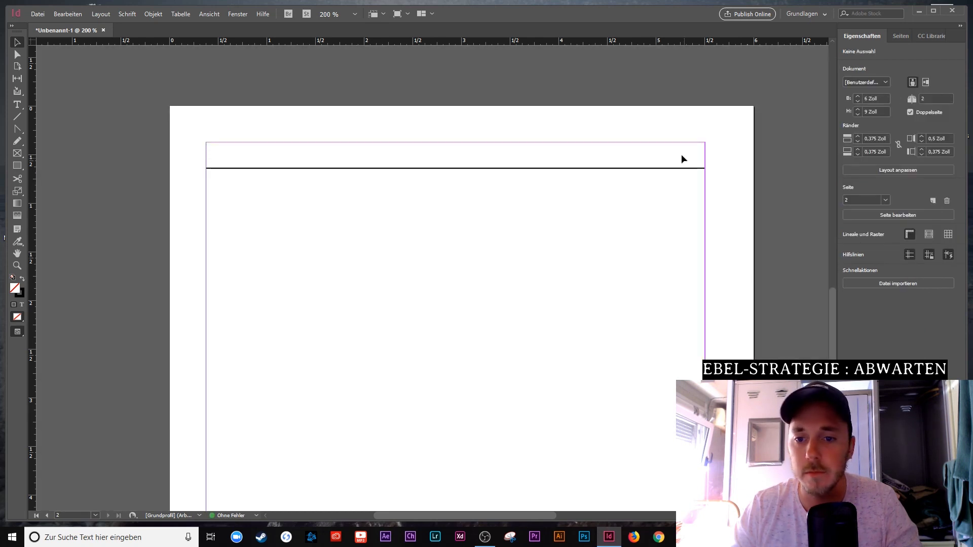
Set the line's stroke weight to 0,5 Pt and check the page in preview mode
{"action": "left_click", "coordinate": [676, 168]}
{"action": "left_click", "coordinate": [918, 189]}
{"action": "left_click", "coordinate": [915, 222]}
{"action": "left_click", "coordinate": [786, 198]}
{"action": "key", "text": "w"}
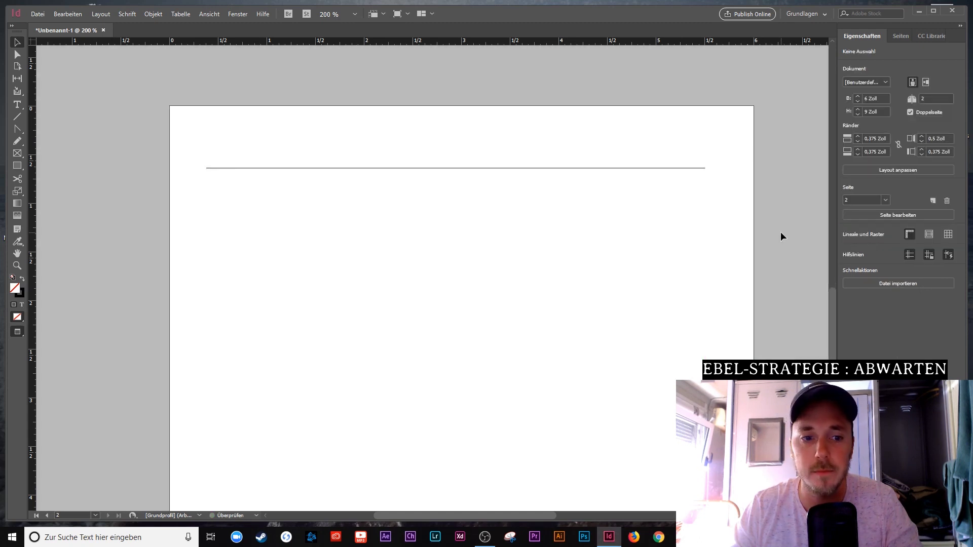
{"action": "key", "text": "w"}
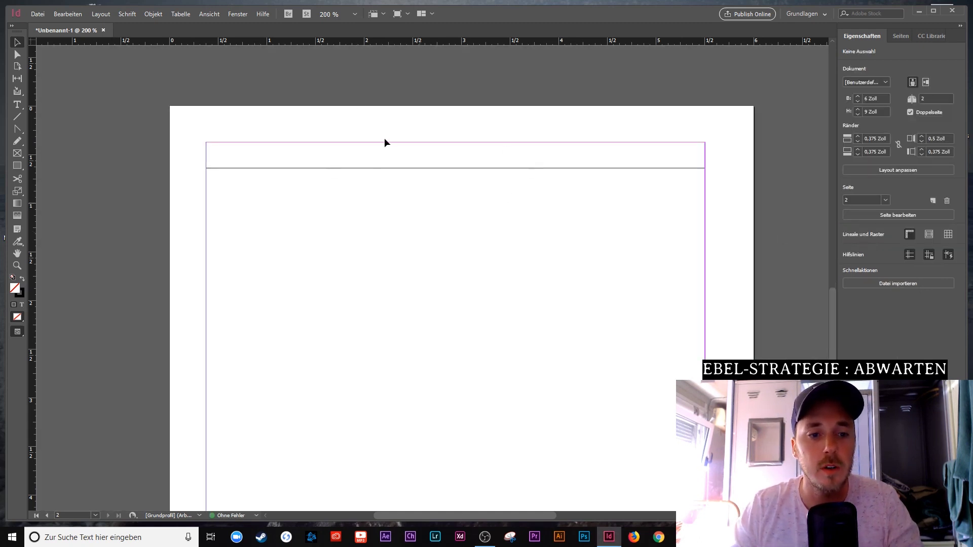
Duplicate the line and place the copy about 0,2 Zoll below the original, aligned with the page margins
{"action": "left_click", "coordinate": [427, 168]}
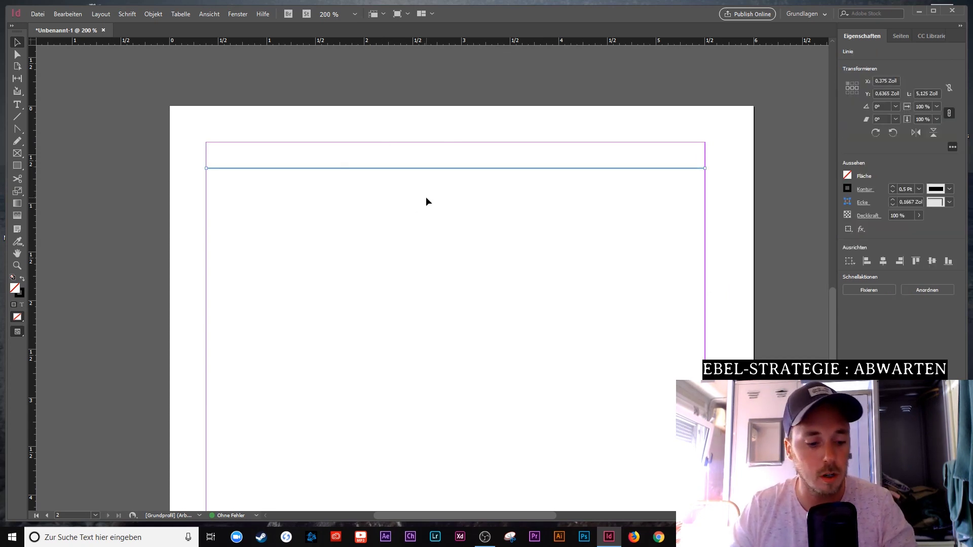
{"action": "key", "text": "ctrl+v"}
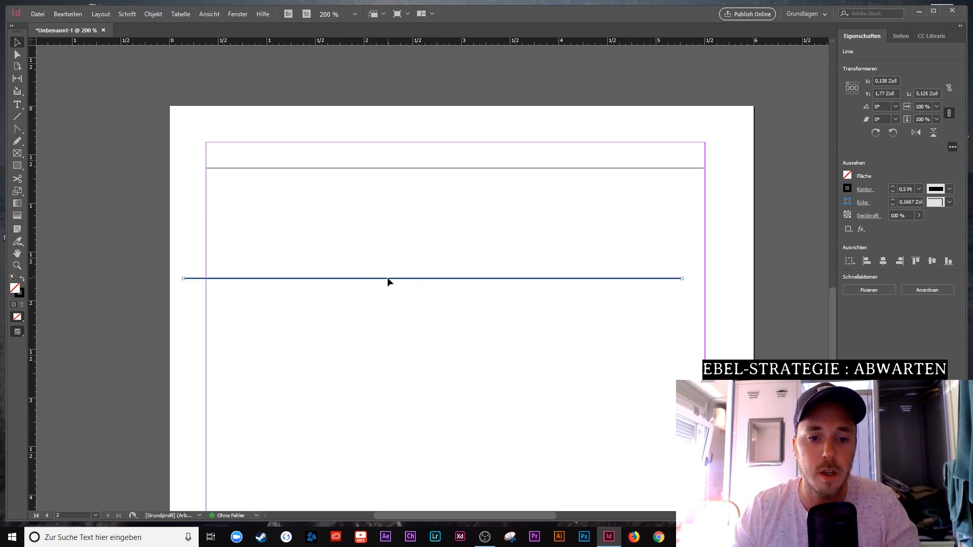
{"action": "left_click_drag", "start_coordinate": [389, 276], "coordinate": [410, 192]}
{"action": "left_click", "coordinate": [415, 222]}
Duplicate the two lines, then duplicate the resulting four, placing each set of copies directly below with the same spacing and margin alignment
{"action": "left_click_drag", "start_coordinate": [488, 262], "coordinate": [380, 160]}
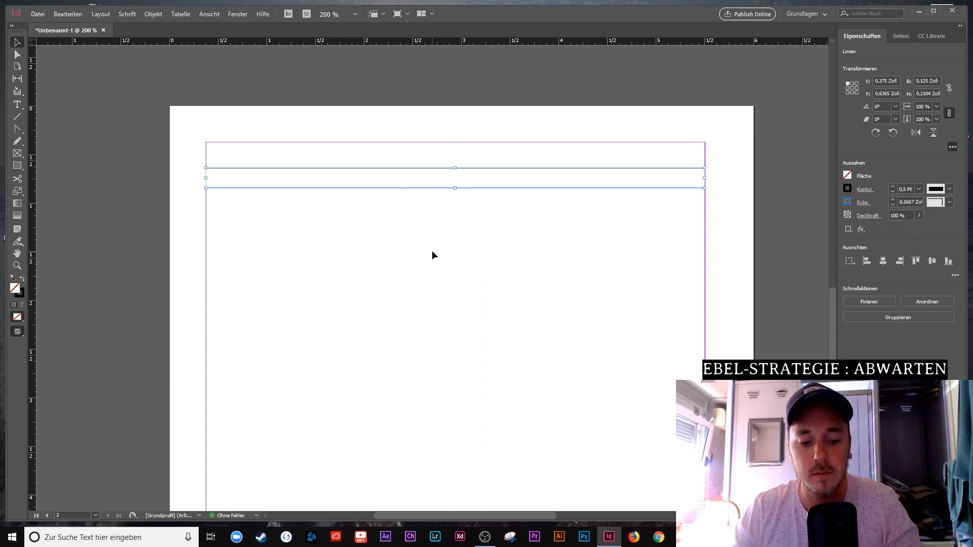
{"action": "key", "text": "ctrl+v"}
{"action": "left_click_drag", "start_coordinate": [475, 269], "coordinate": [473, 163]}
{"action": "left_click", "coordinate": [473, 288]}
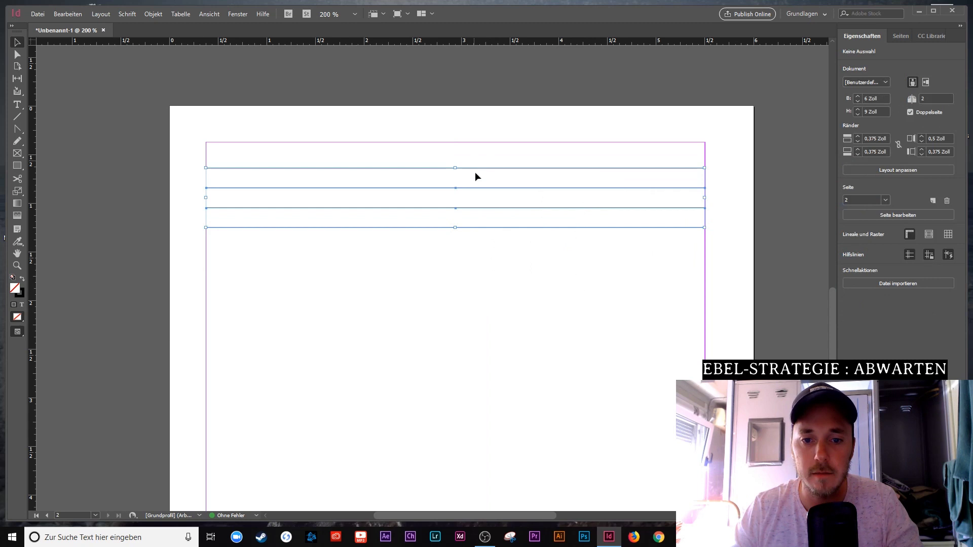
{"action": "key", "text": "ctrl+v"}
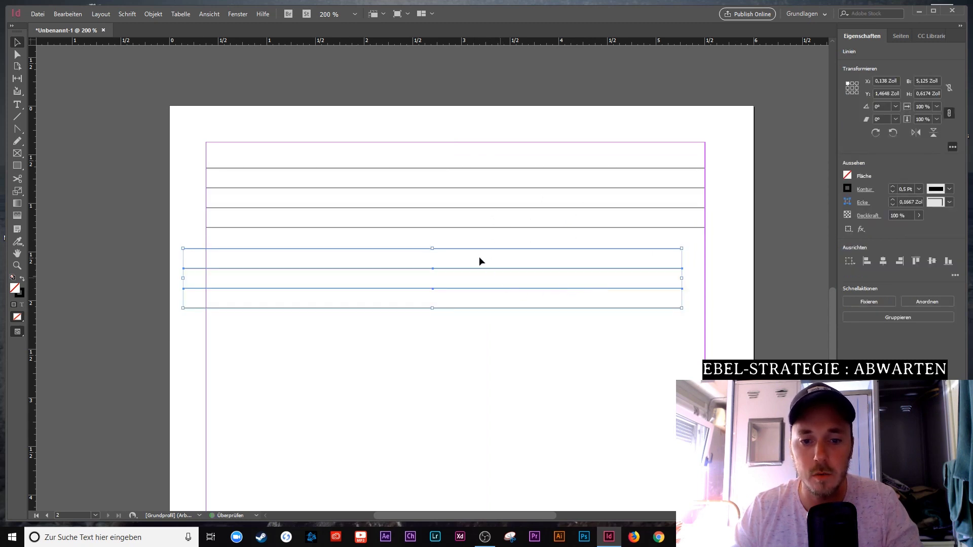
{"action": "left_click_drag", "start_coordinate": [472, 249], "coordinate": [495, 245]}
{"action": "left_click", "coordinate": [464, 373]}
Duplicate the existing block of lines and align the copy directly beneath it with even spacing
{"action": "left_click_drag", "start_coordinate": [579, 397], "coordinate": [331, 148]}
{"action": "key", "text": "ctrl+v"}
{"action": "scroll", "coordinate": [512, 286], "scroll_direction": "down", "scroll_amount": 3}
{"action": "left_click_drag", "start_coordinate": [473, 197], "coordinate": [517, 428]}
{"action": "left_click_drag", "start_coordinate": [515, 289], "coordinate": [496, 178]}
{"action": "left_click", "coordinate": [479, 382]}
Duplicate the block of 15 lines and snap the copy beneath it, aligned with the margins and evenly spaced
{"action": "scroll", "coordinate": [554, 363], "scroll_direction": "up", "scroll_amount": 1}
{"action": "left_click_drag", "start_coordinate": [595, 408], "coordinate": [346, 59]}
{"action": "left_click_drag", "start_coordinate": [460, 248], "coordinate": [503, 435]}
{"action": "scroll", "coordinate": [495, 274], "scroll_direction": "down", "scroll_amount": 5}
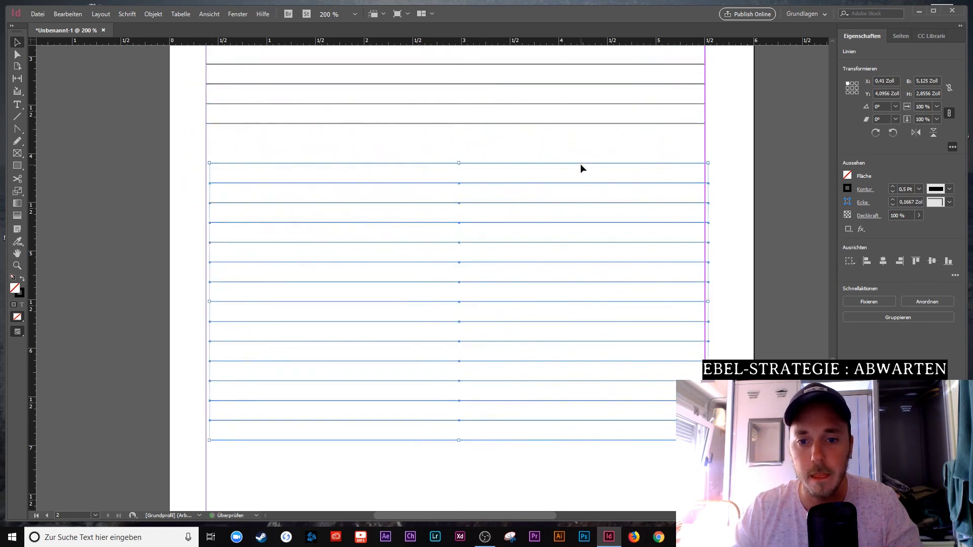
{"action": "left_click_drag", "start_coordinate": [576, 163], "coordinate": [574, 145]}
{"action": "left_click", "coordinate": [174, 200]}
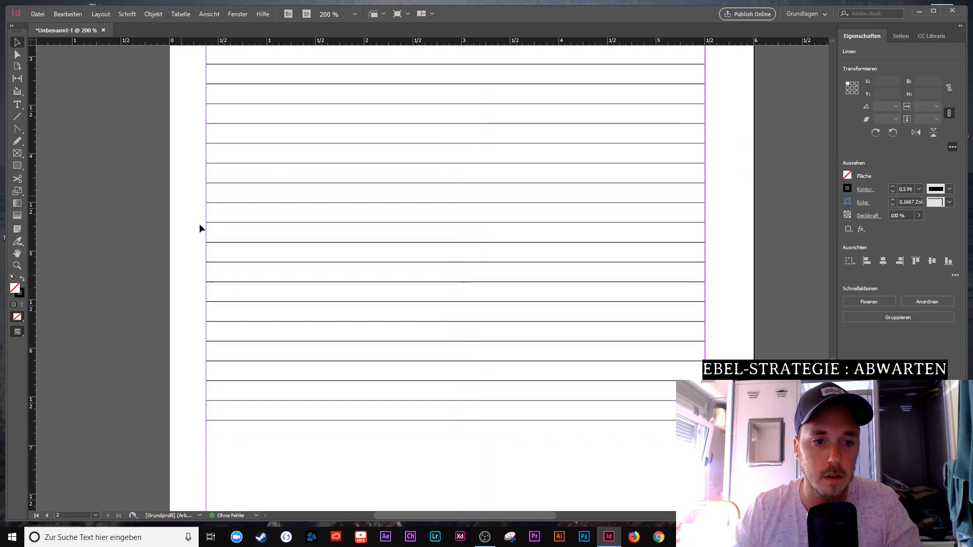
Duplicate the ten lowest lines to fill the rest of page 2, and delete the copy lying below the bottom margin
{"action": "scroll", "coordinate": [233, 235], "scroll_direction": "down", "scroll_amount": 3}
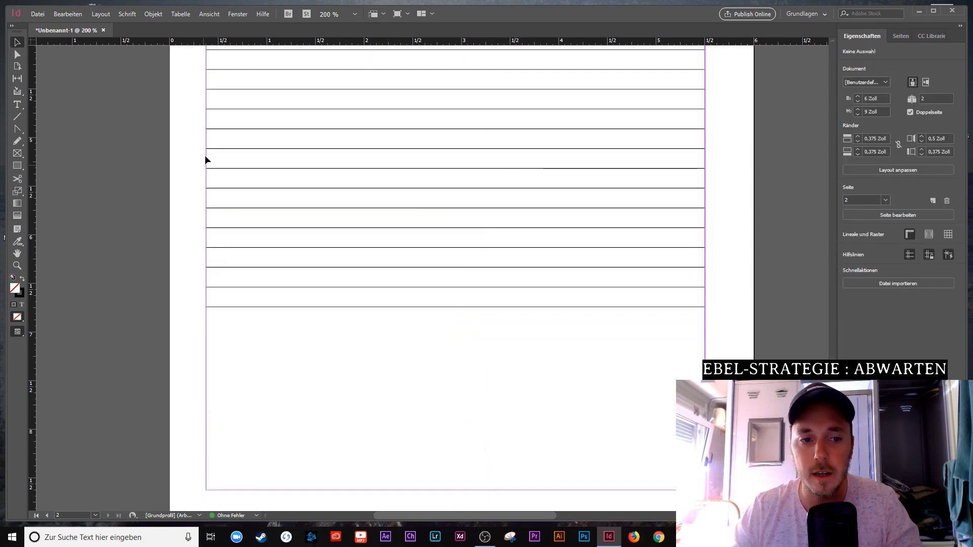
{"action": "left_click_drag", "start_coordinate": [530, 348], "coordinate": [330, 125]}
{"action": "key", "text": "ctrl+c"}
{"action": "key", "text": "ctrl+v"}
{"action": "left_click_drag", "start_coordinate": [508, 227], "coordinate": [528, 349]}
{"action": "scroll", "coordinate": [557, 321], "scroll_direction": "down", "scroll_amount": 3}
{"action": "left_click_drag", "start_coordinate": [535, 257], "coordinate": [539, 285]}
{"action": "left_click_drag", "start_coordinate": [515, 227], "coordinate": [516, 212]}
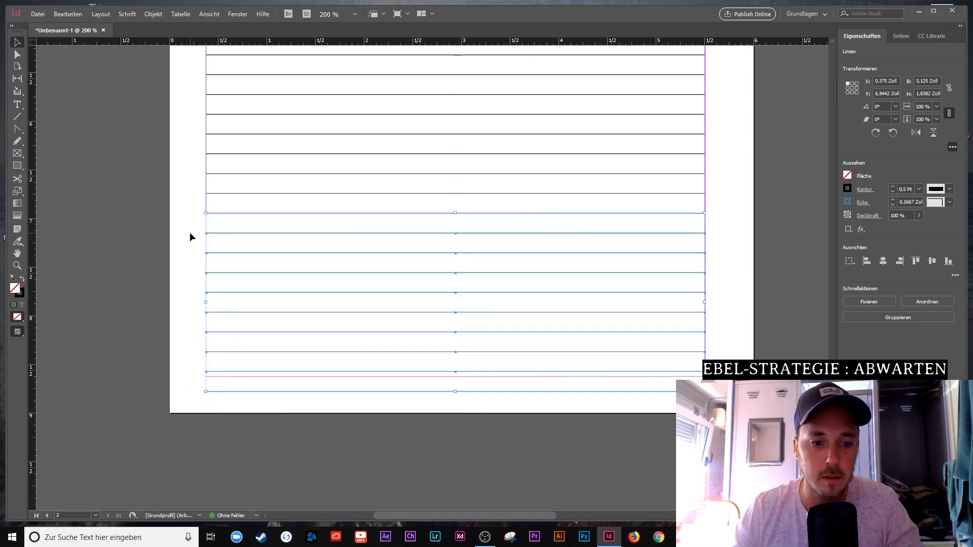
{"action": "left_click", "coordinate": [437, 415]}
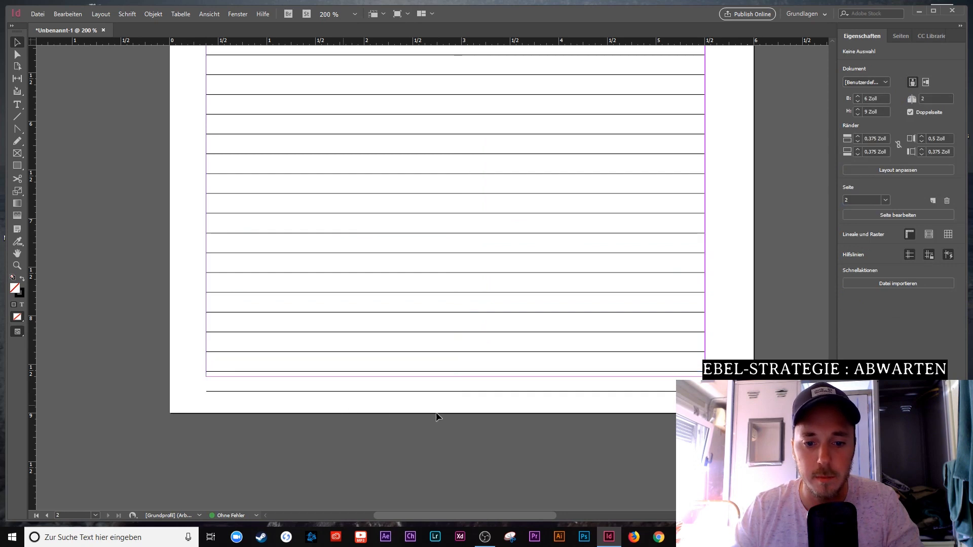
{"action": "left_click", "coordinate": [510, 390]}
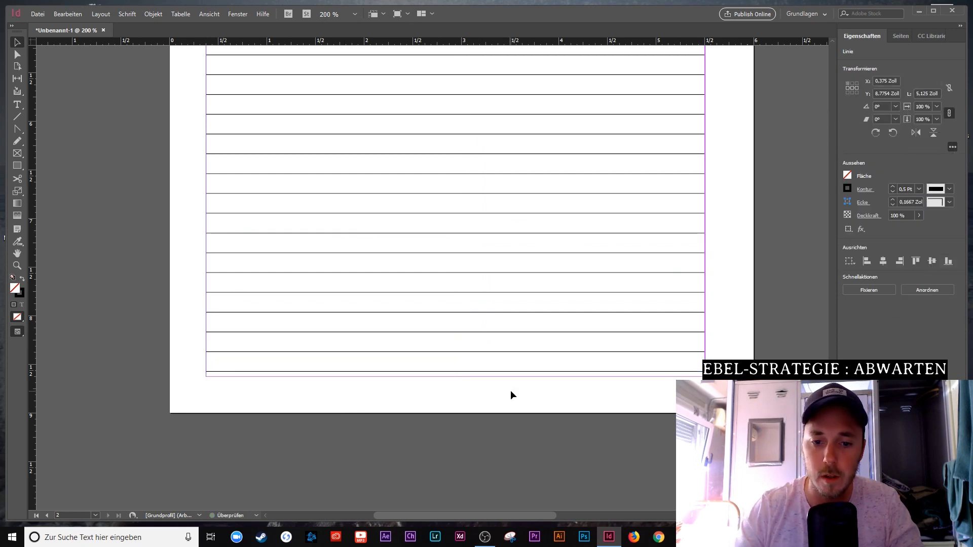
{"action": "left_click", "coordinate": [509, 390]}
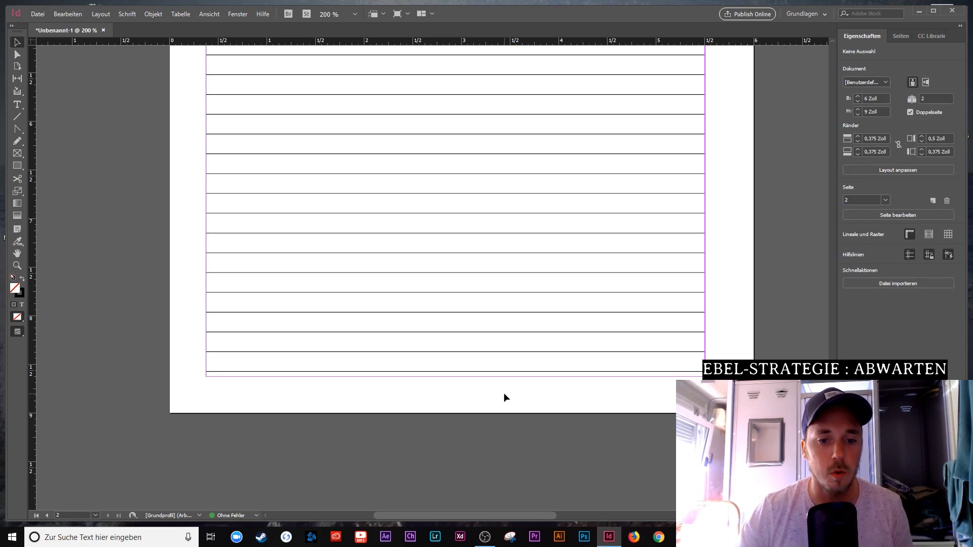
Examine the spacing and overall look of the lined page 2 in preview mode at different zoom levels
{"action": "scroll", "coordinate": [473, 209], "scroll_direction": "up", "scroll_amount": 10}
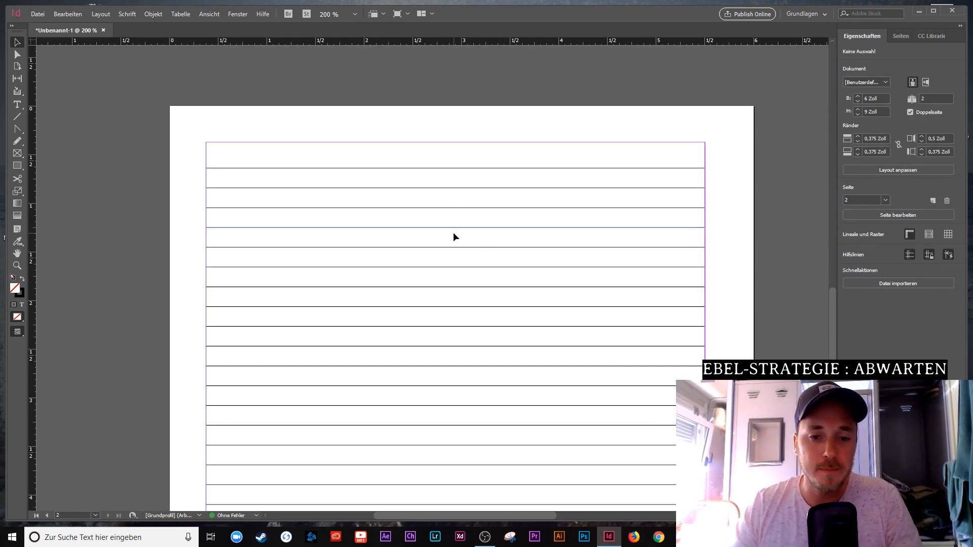
{"action": "scroll", "coordinate": [454, 236], "scroll_direction": "down", "scroll_amount": 2}
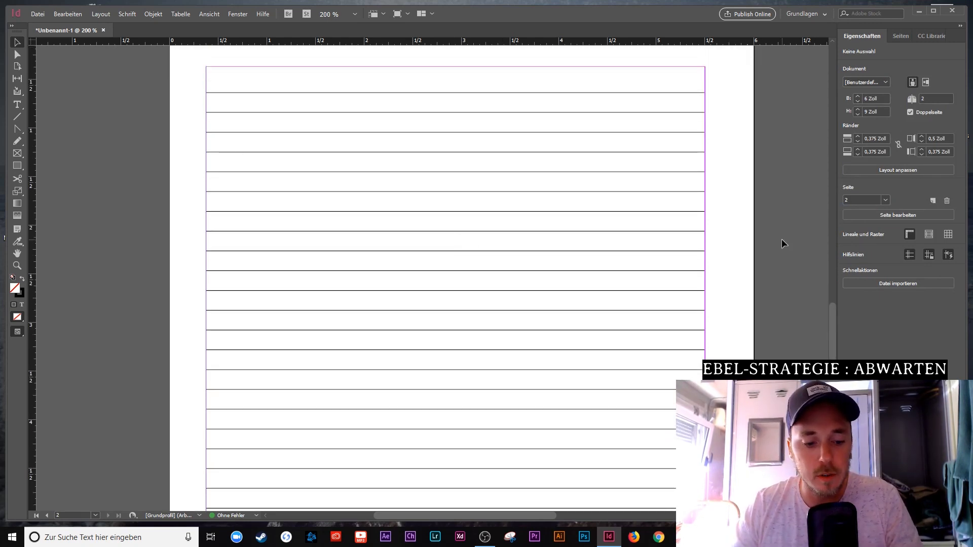
{"action": "key", "text": "w"}
{"action": "key", "text": "ctrl+minus"}
{"action": "key", "text": "ctrl+minus"}
{"action": "key", "text": "ctrl+minus"}
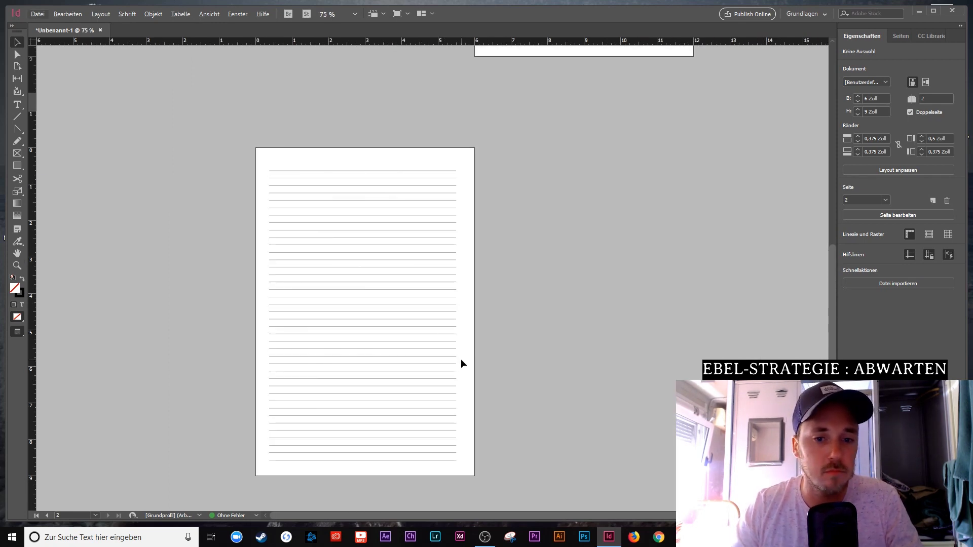
{"action": "scroll", "coordinate": [318, 221], "scroll_direction": "up", "scroll_amount": 3}
{"action": "scroll", "coordinate": [318, 223], "scroll_direction": "up", "scroll_amount": 1}
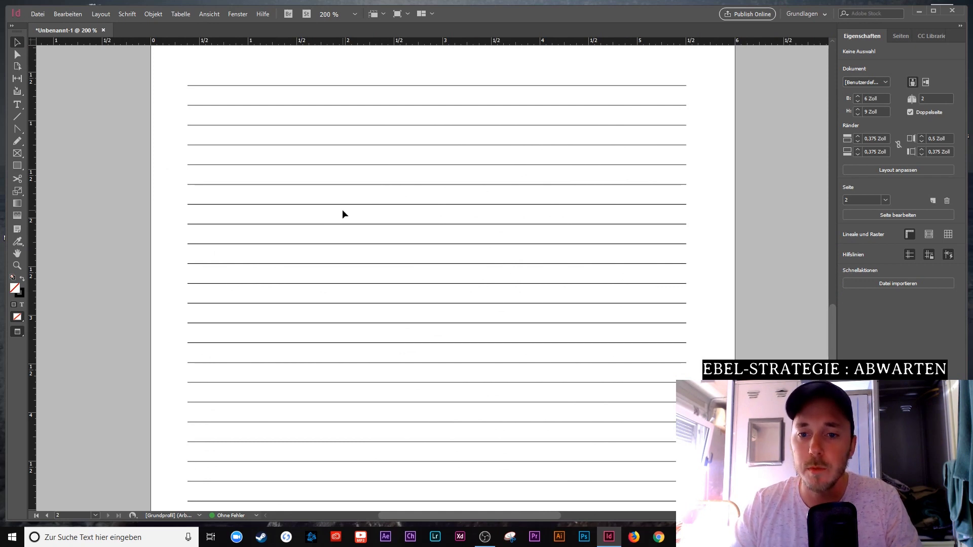
{"action": "scroll", "coordinate": [342, 209], "scroll_direction": "down", "scroll_amount": 2}
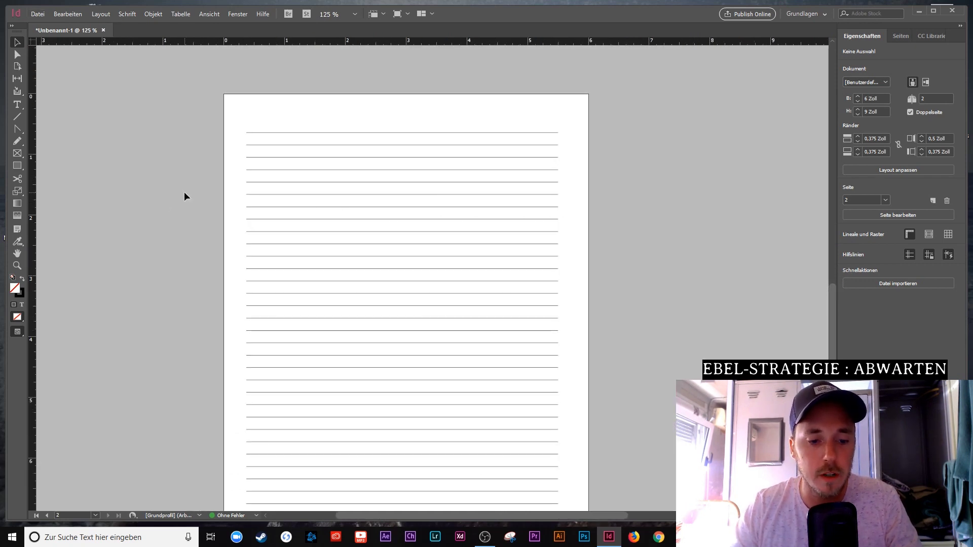
{"action": "key", "text": "w"}
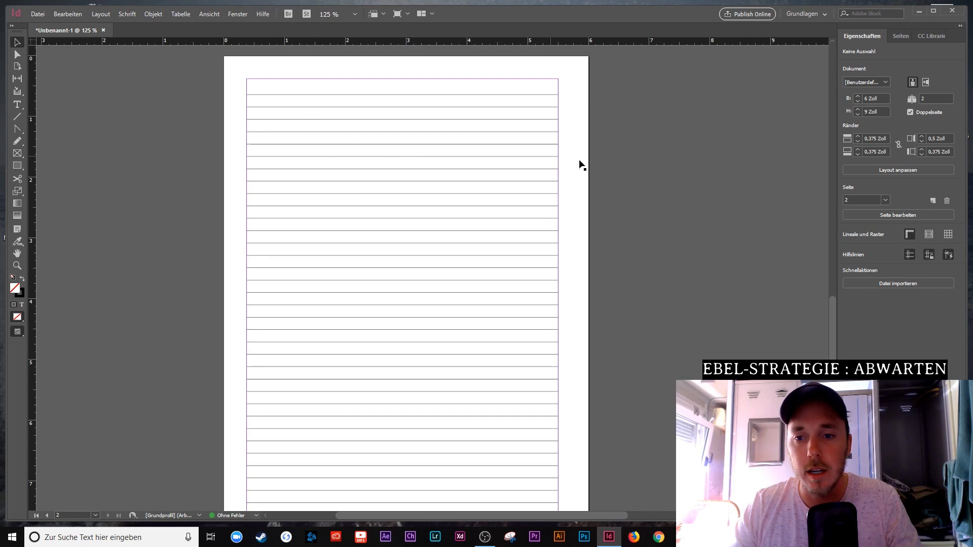
Duplicate the lined page 2 spread to add page 3 with the same lines
{"action": "left_click", "coordinate": [902, 37]}
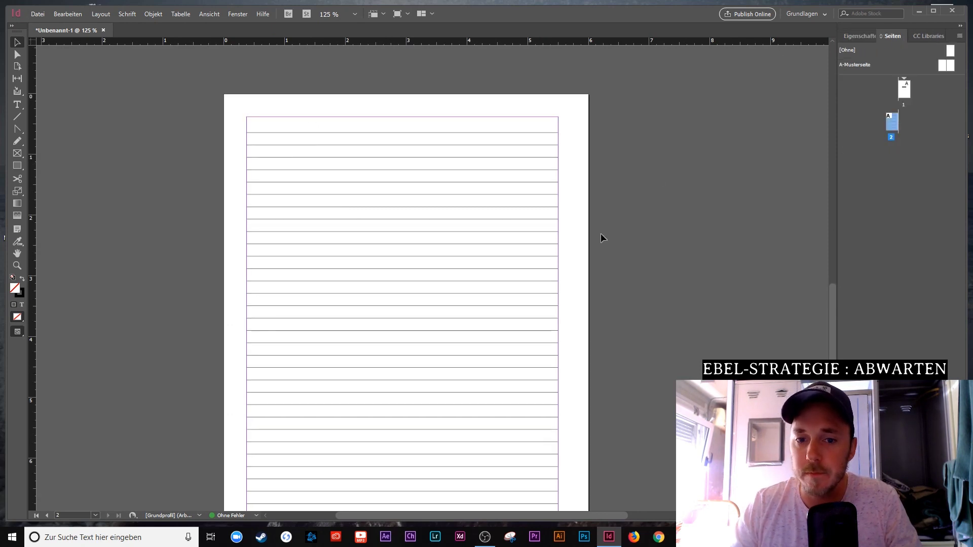
{"action": "right_click", "coordinate": [892, 129]}
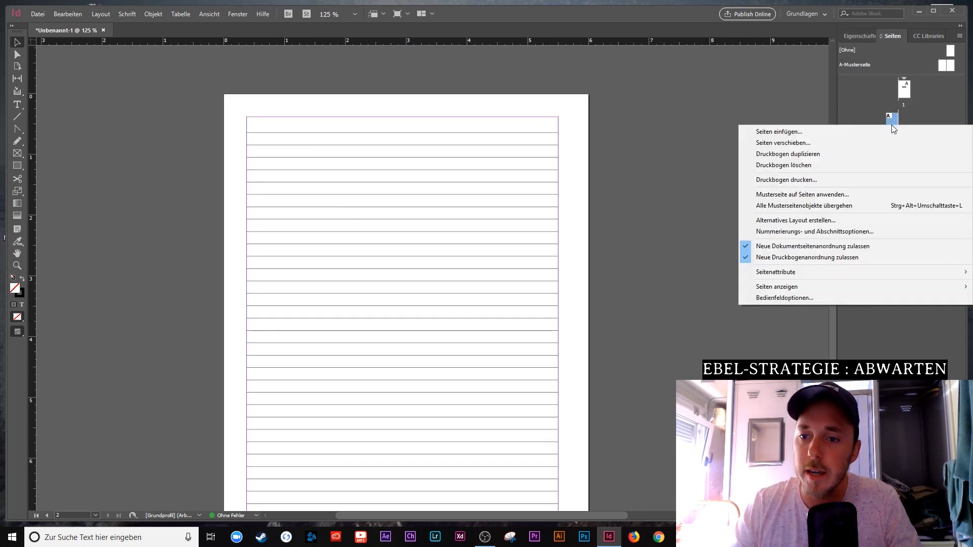
{"action": "left_click", "coordinate": [844, 158]}
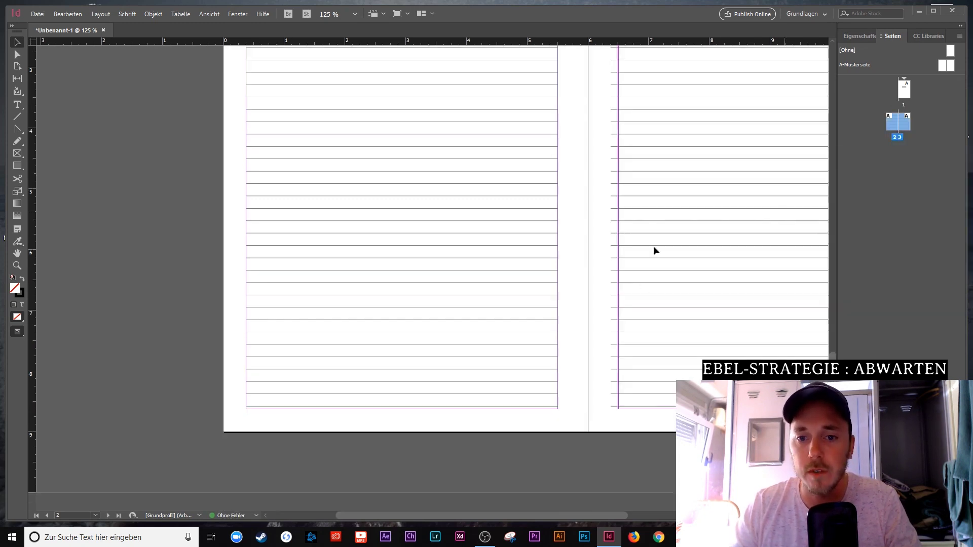
Shift all lines on page 3 together to align with its inner and outer margins, and check the spread in preview mode
{"action": "left_click_drag", "start_coordinate": [512, 515], "coordinate": [603, 524]}
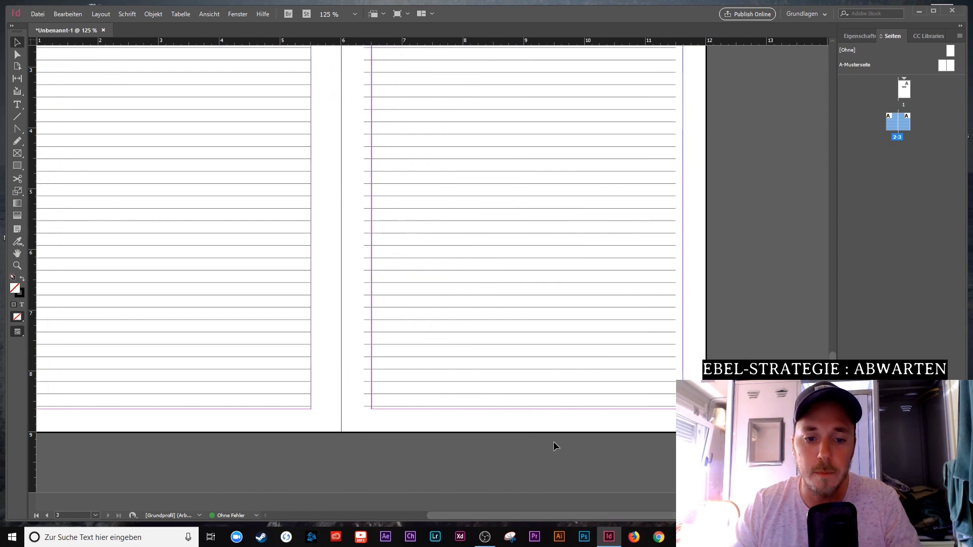
{"action": "scroll", "coordinate": [553, 441], "scroll_direction": "up", "scroll_amount": 3}
{"action": "key", "text": "ctrl+minus"}
{"action": "key", "text": "ctrl+minus"}
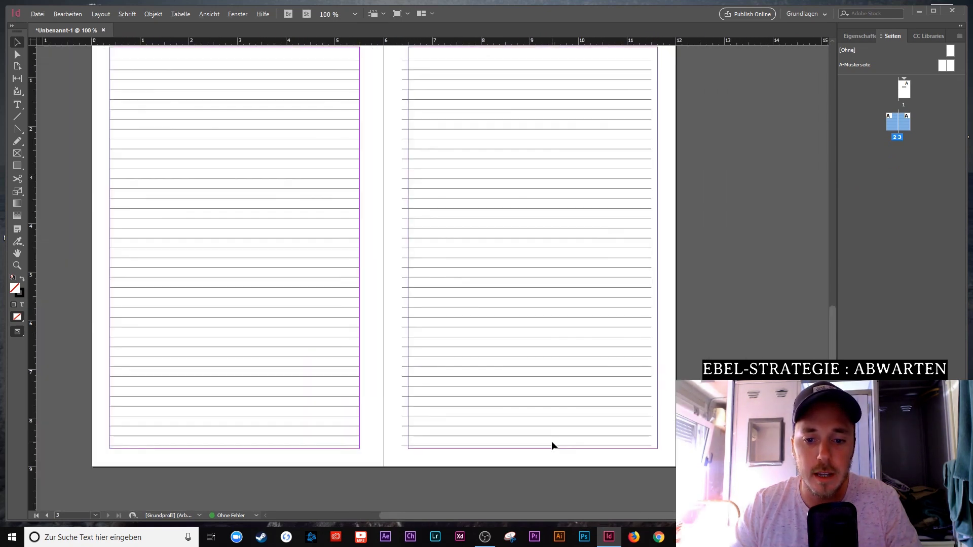
{"action": "left_click_drag", "start_coordinate": [603, 469], "coordinate": [402, 128]}
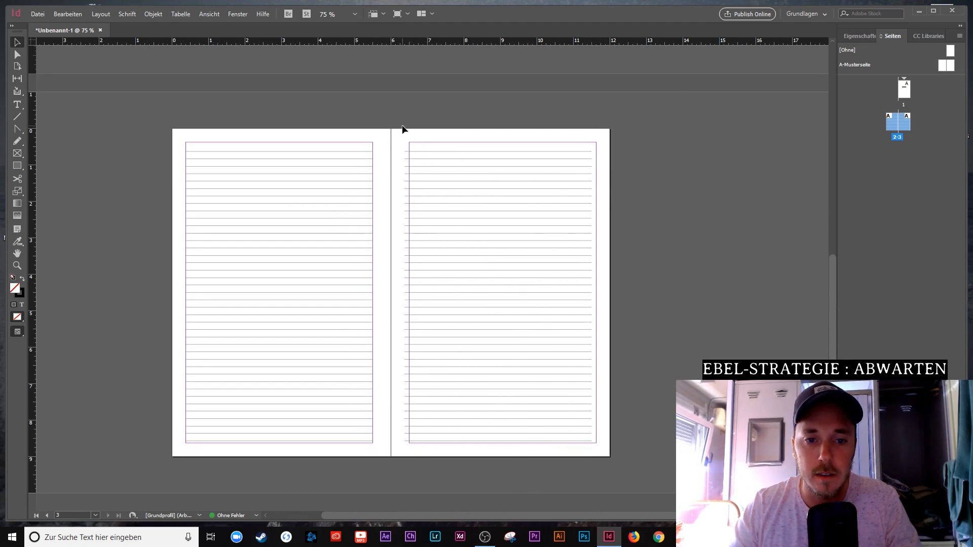
{"action": "scroll", "coordinate": [413, 136], "scroll_direction": "up", "scroll_amount": 5}
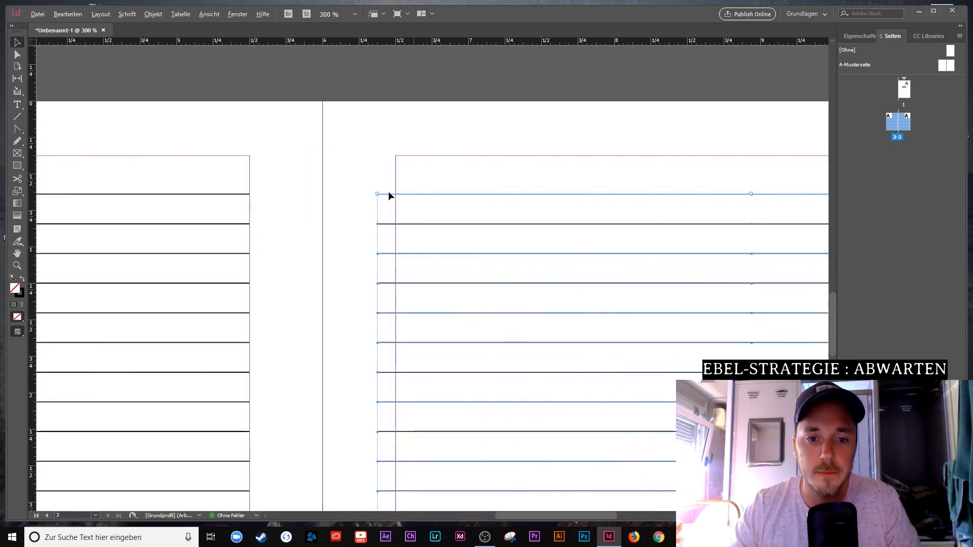
{"action": "scroll", "coordinate": [385, 201], "scroll_direction": "up", "scroll_amount": 3}
{"action": "left_click_drag", "start_coordinate": [420, 197], "coordinate": [456, 201]}
{"action": "left_click", "coordinate": [348, 223]}
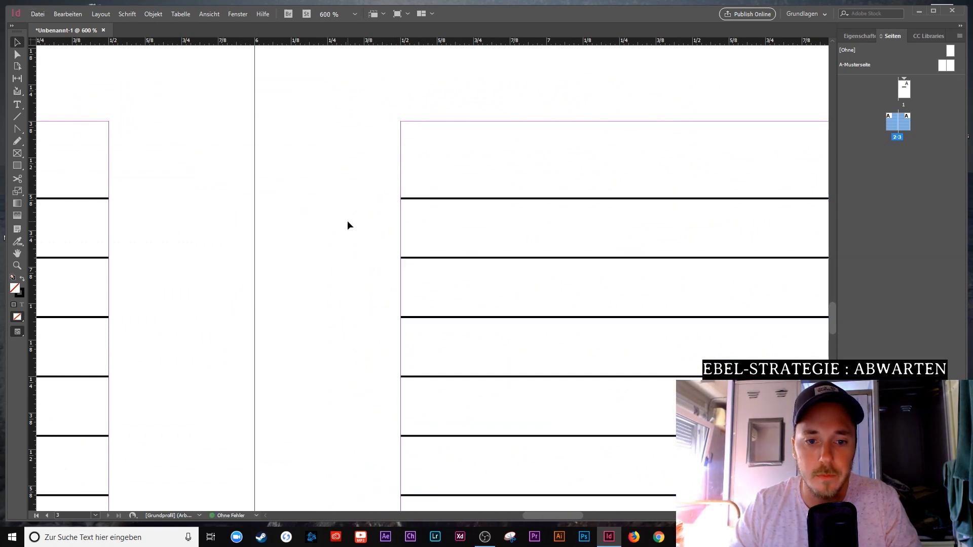
{"action": "key", "text": "w"}
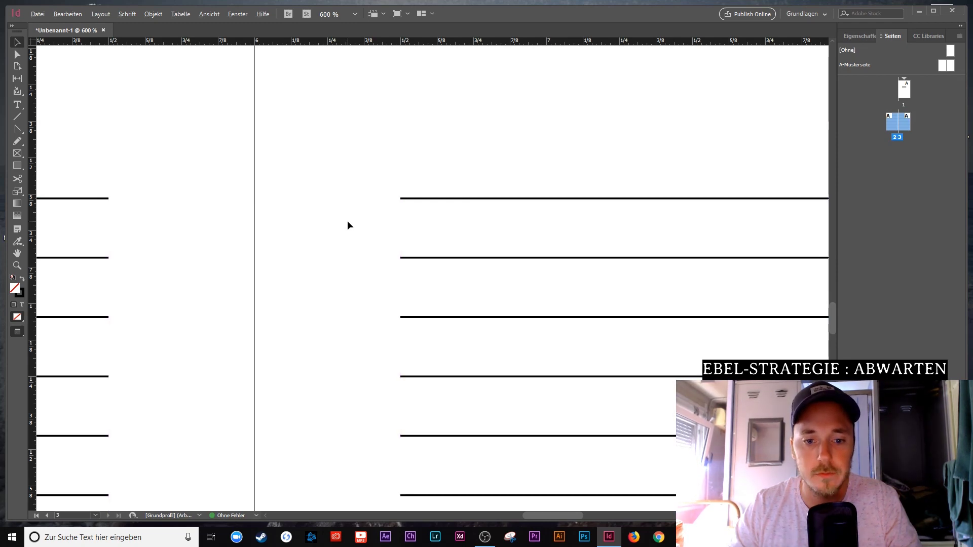
{"action": "scroll", "coordinate": [349, 233], "scroll_direction": "down", "scroll_amount": 8}
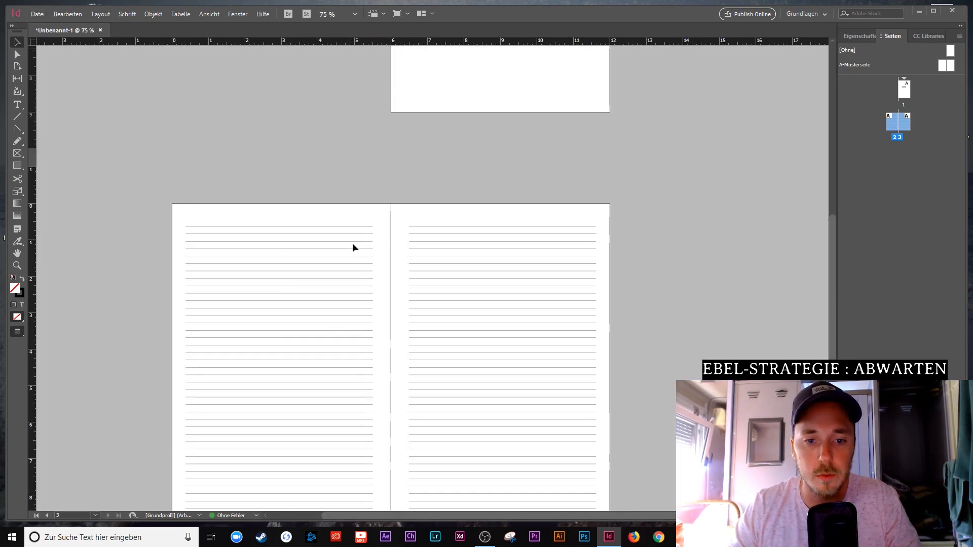
{"action": "scroll", "coordinate": [400, 289], "scroll_direction": "down", "scroll_amount": 2}
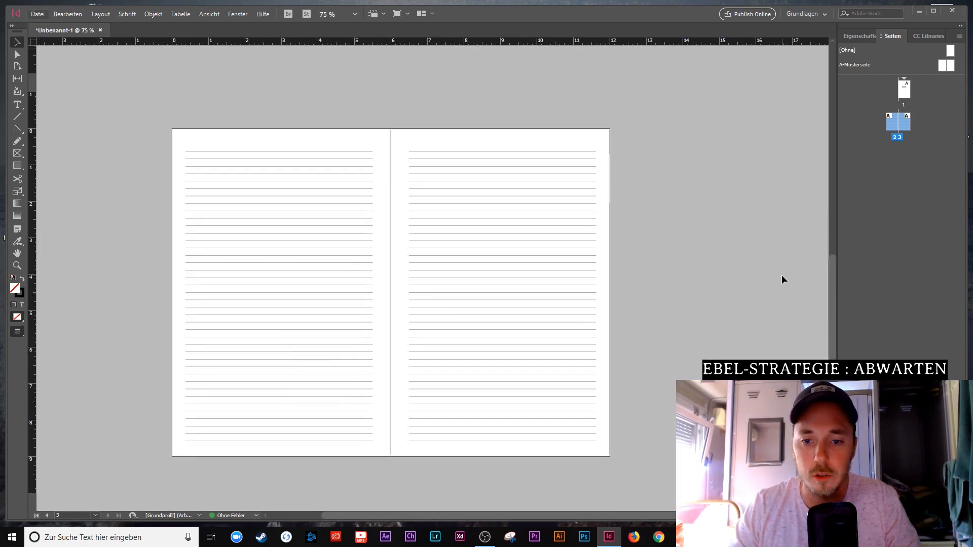
{"action": "key", "text": "w"}
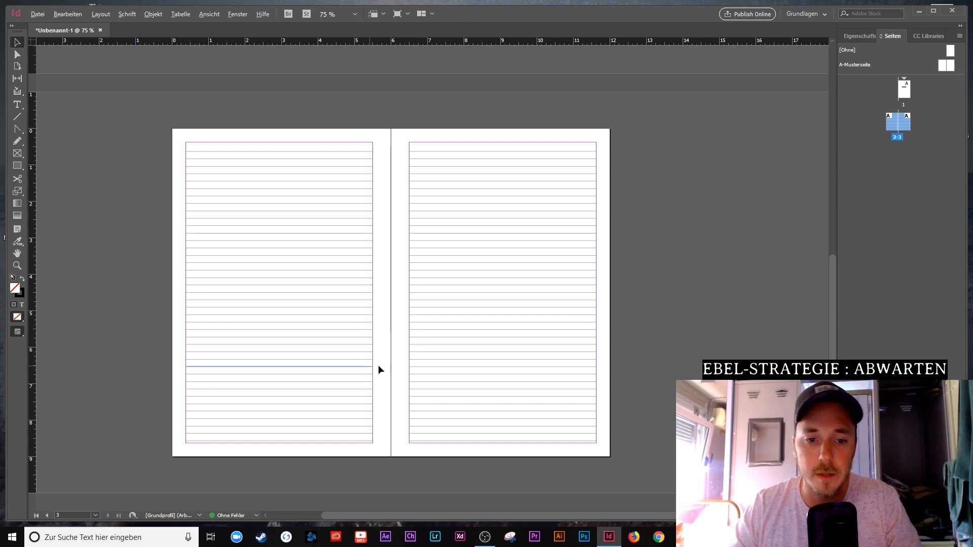
Delete the lowest line on page 2 and on page 3, just above the bottom margin
{"action": "scroll", "coordinate": [379, 366], "scroll_direction": "up", "scroll_amount": 1}
{"action": "scroll", "coordinate": [378, 366], "scroll_direction": "up", "scroll_amount": 1}
{"action": "scroll", "coordinate": [387, 345], "scroll_direction": "down", "scroll_amount": 2}
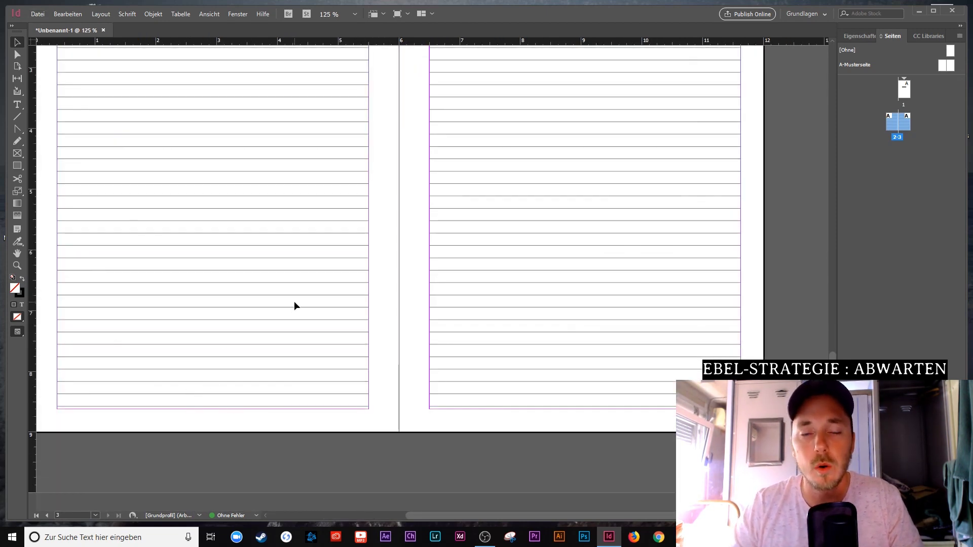
{"action": "left_click", "coordinate": [215, 406]}
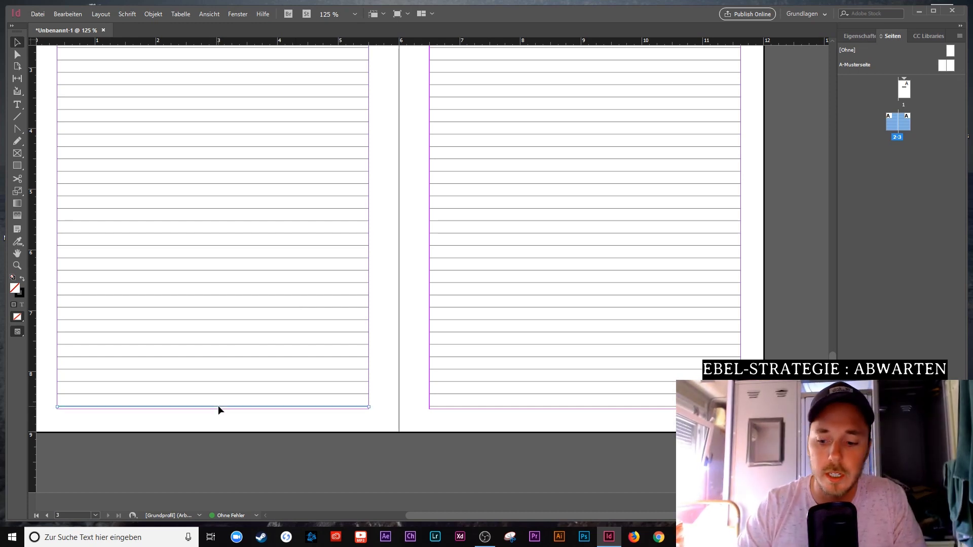
{"action": "key", "text": "Delete"}
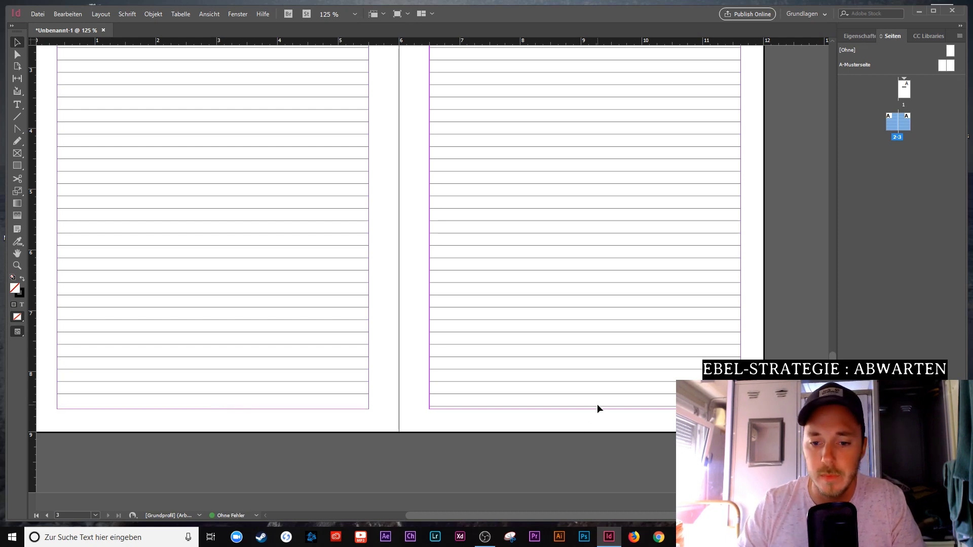
{"action": "left_click", "coordinate": [595, 406]}
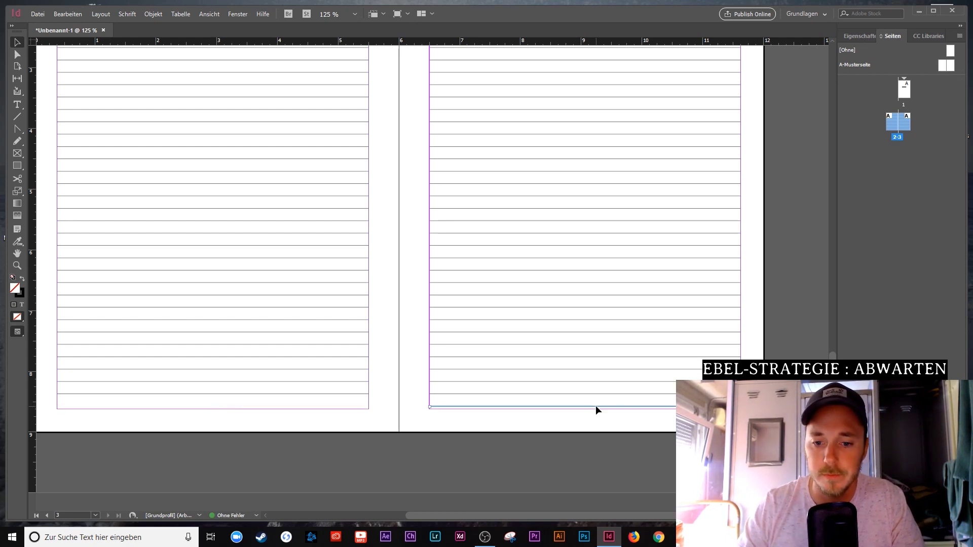
{"action": "key", "text": "Delete"}
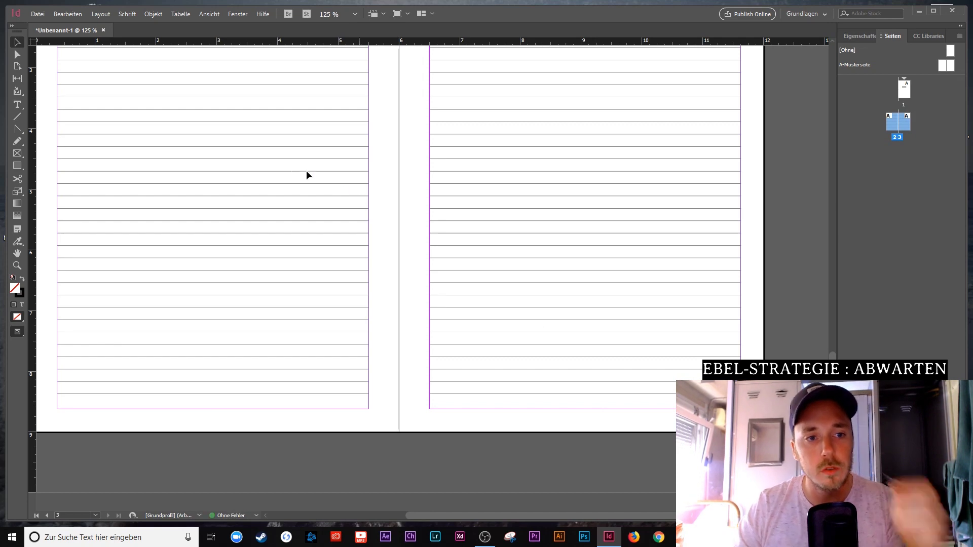
Create a text frame about 0,78 Zoll wide below the last line on page 2 and insert the current page number marker
{"action": "left_click", "coordinate": [18, 104]}
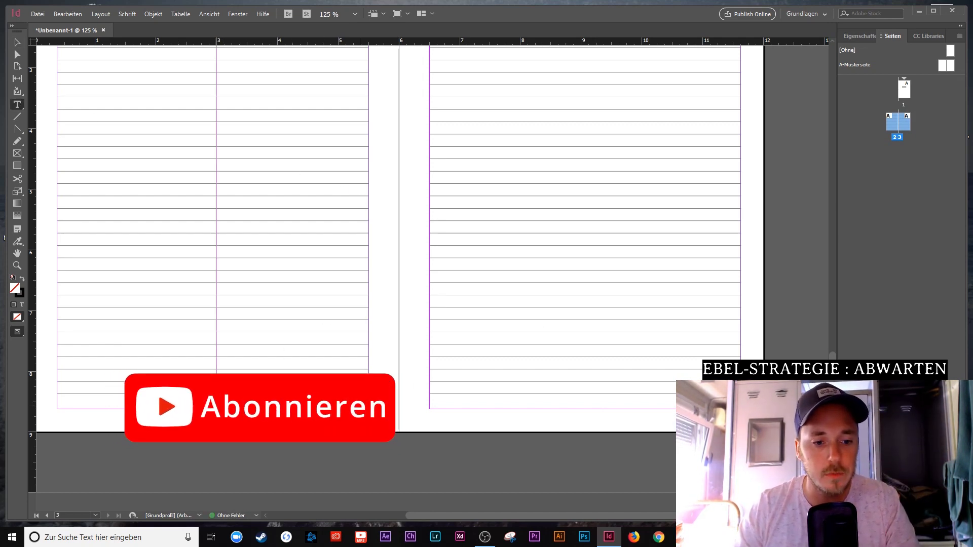
{"action": "left_click", "coordinate": [213, 232]}
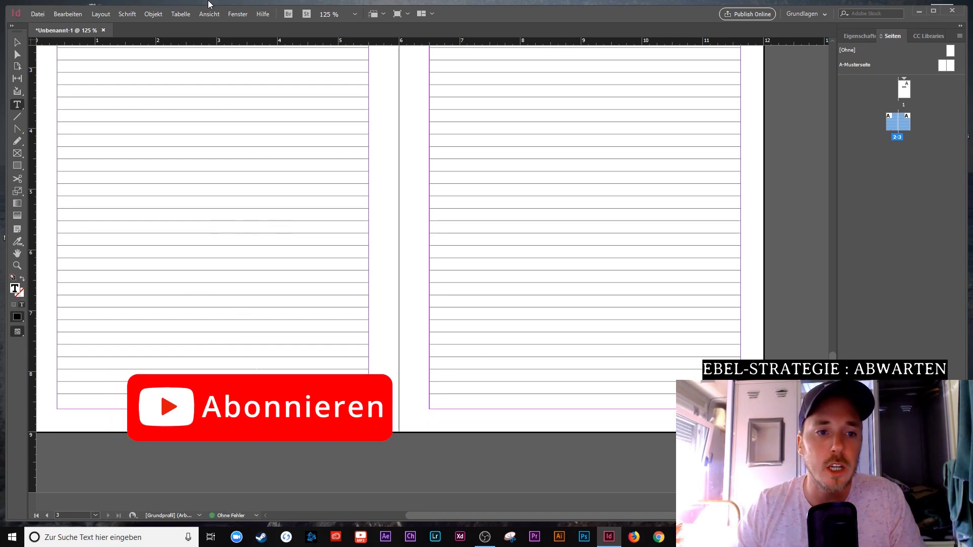
{"action": "left_click", "coordinate": [128, 14]}
{"action": "mouse_move", "coordinate": [221, 315]}
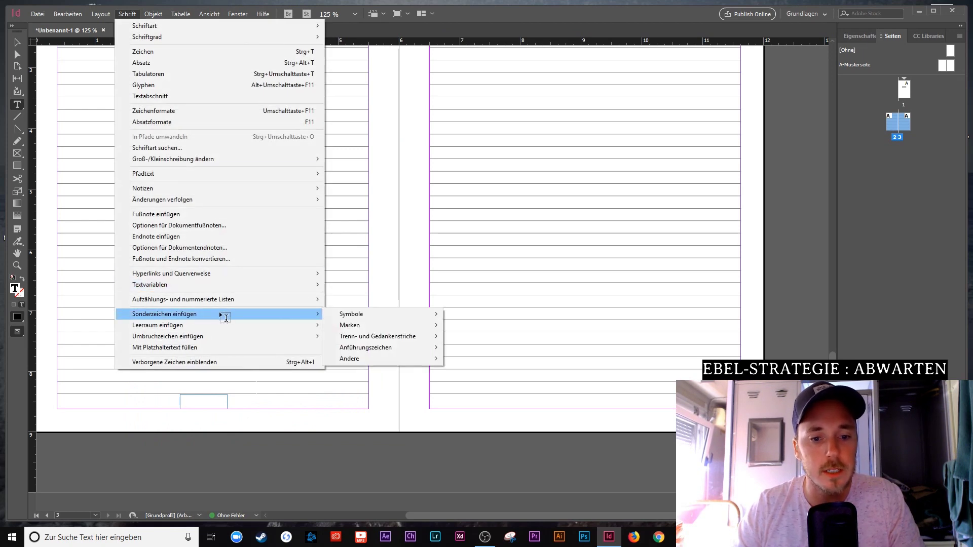
{"action": "mouse_move", "coordinate": [404, 326]}
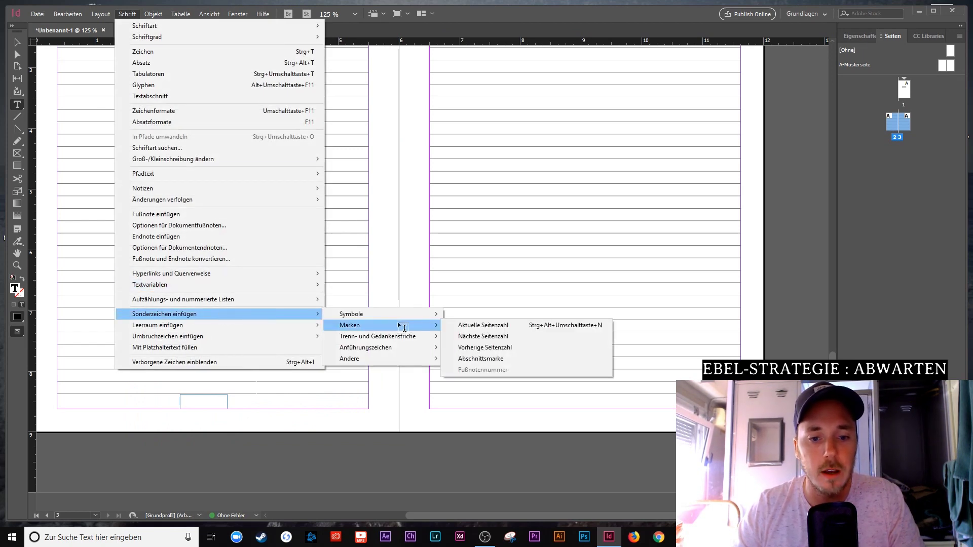
{"action": "left_click", "coordinate": [489, 328]}
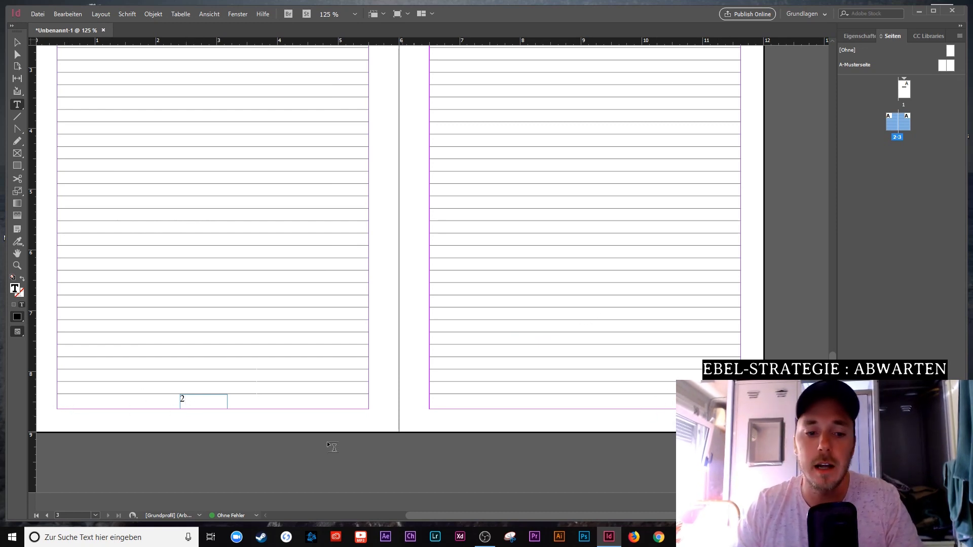
Center the page number horizontally within its text frame on page 2
{"action": "left_click", "coordinate": [857, 35]}
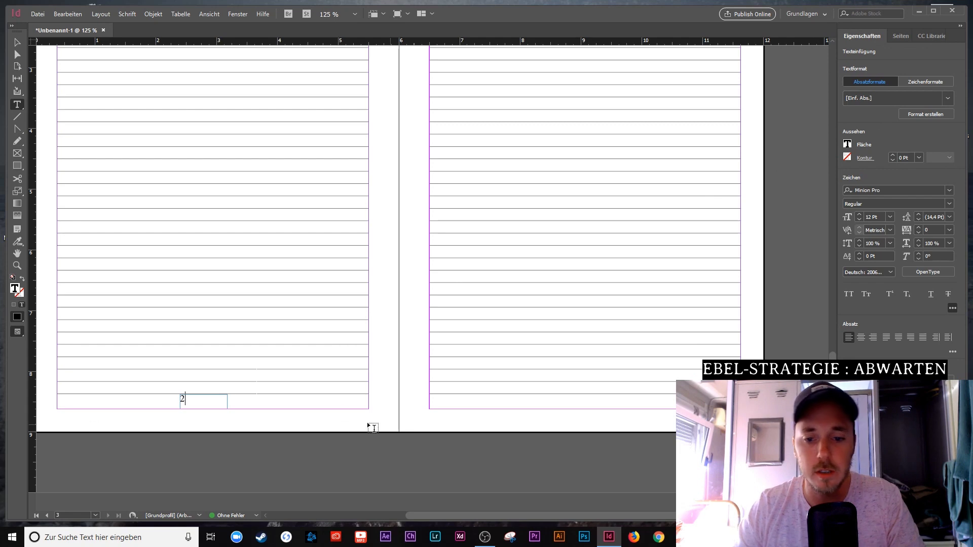
{"action": "double_click", "coordinate": [202, 403]}
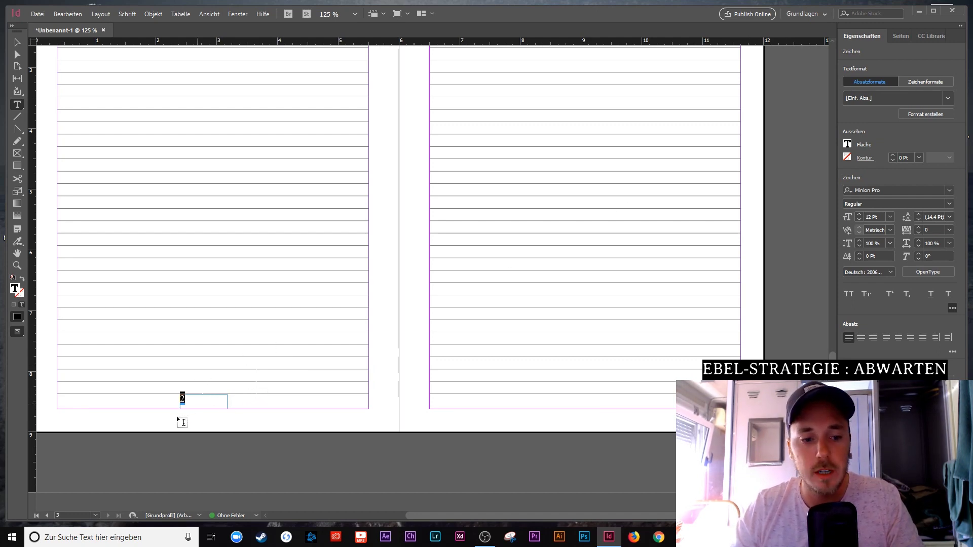
{"action": "mouse_move", "coordinate": [178, 405]}
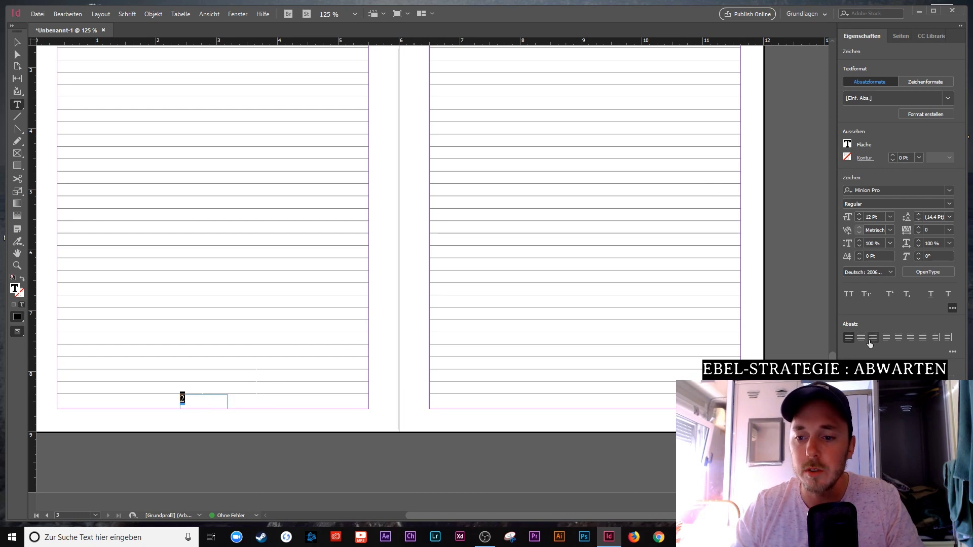
{"action": "left_click", "coordinate": [861, 338]}
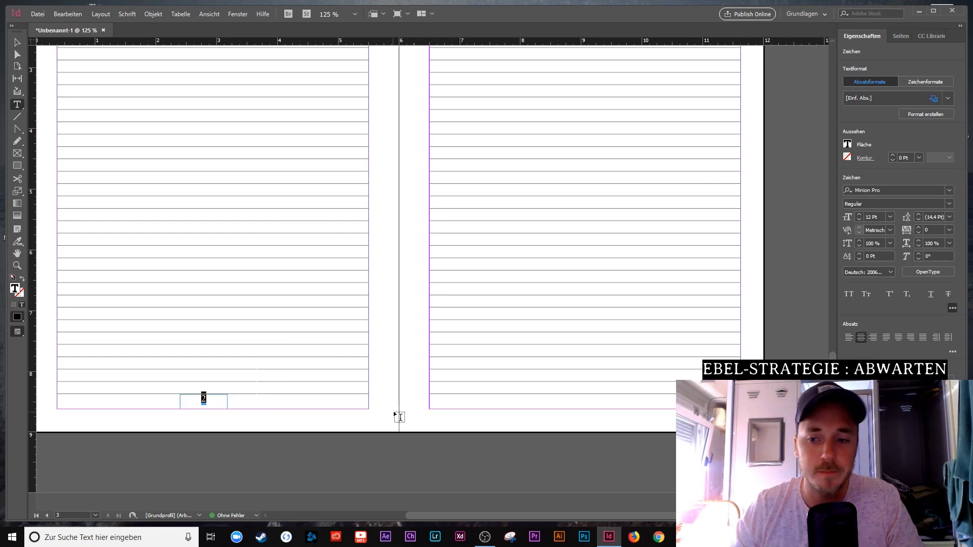
Reduce the page number frame's height to about 0,18 Zoll and place it on page 2's bottom margin, centered between the side margins
{"action": "left_click", "coordinate": [16, 46]}
{"action": "left_click_drag", "start_coordinate": [190, 408], "coordinate": [214, 404]}
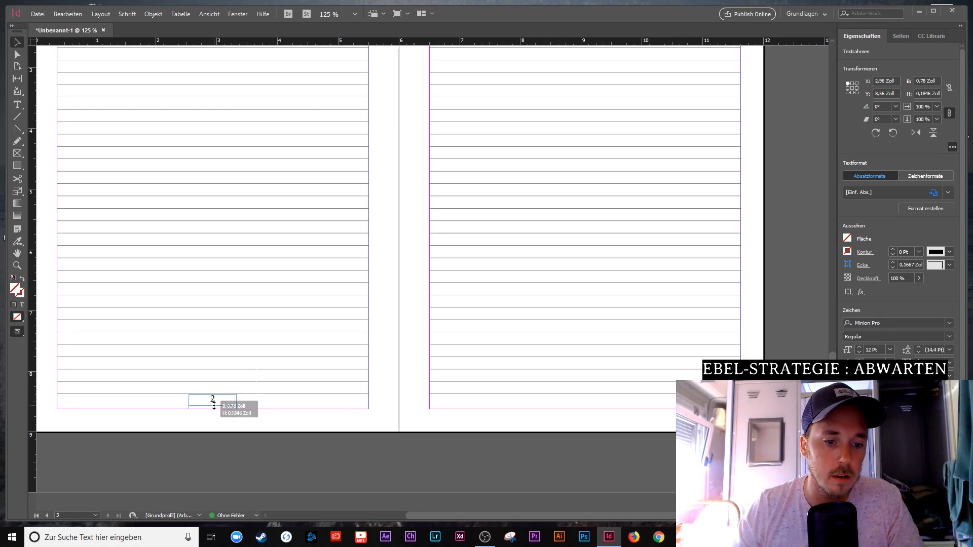
{"action": "left_click_drag", "start_coordinate": [204, 405], "coordinate": [204, 411]}
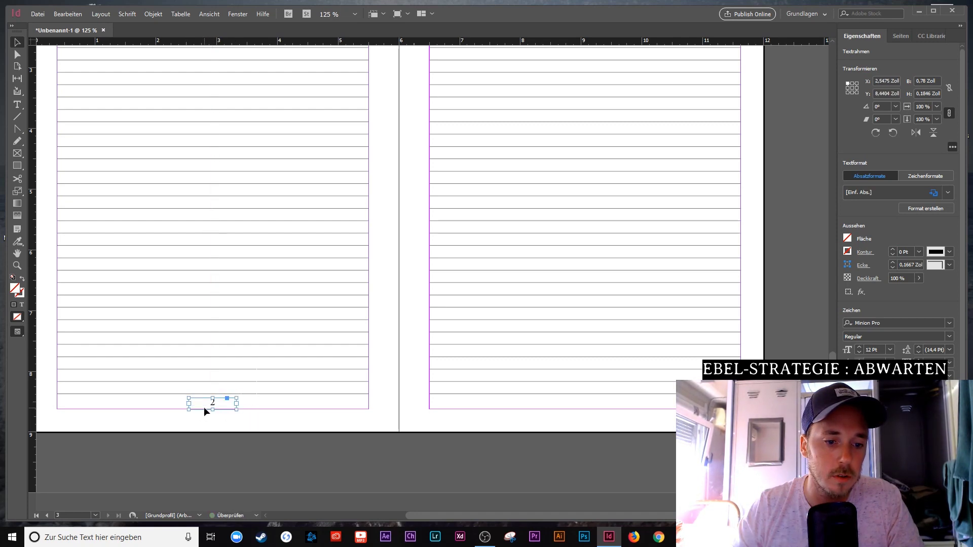
{"action": "left_click", "coordinate": [291, 442]}
Copy the page number frame to page 3 and place it on the bottom margin, centered between the side margins
{"action": "left_click", "coordinate": [231, 404]}
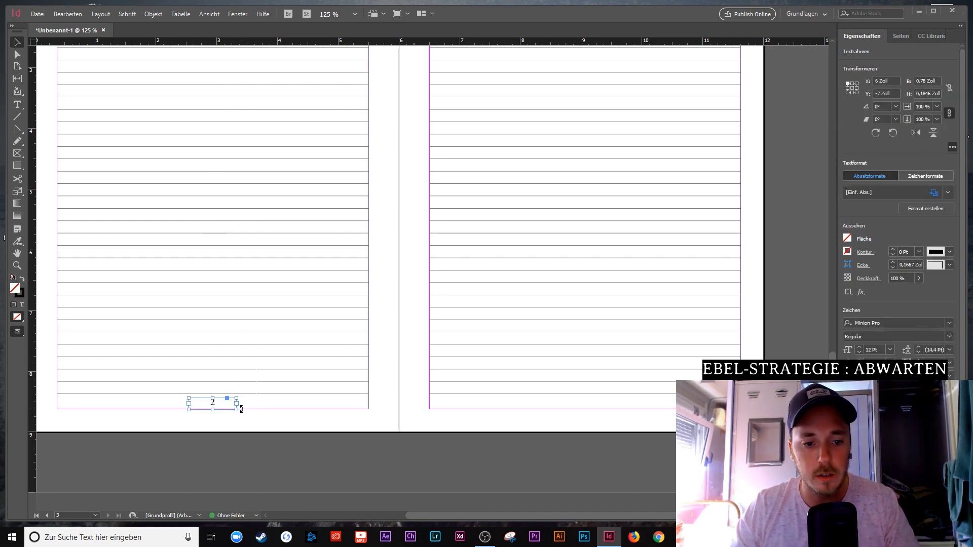
{"action": "key", "text": "ctrl+c"}
{"action": "key", "text": "ctrl+v"}
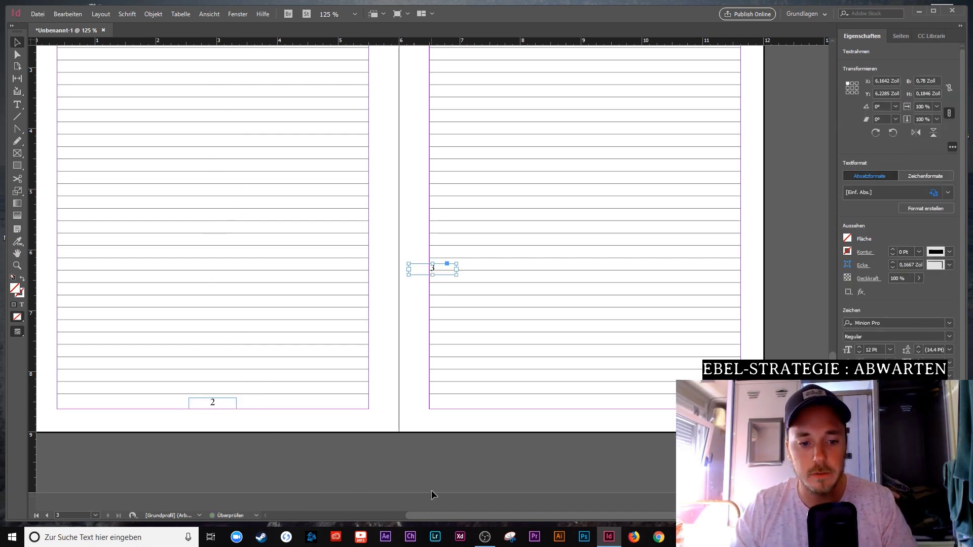
{"action": "left_click_drag", "start_coordinate": [418, 274], "coordinate": [575, 404]}
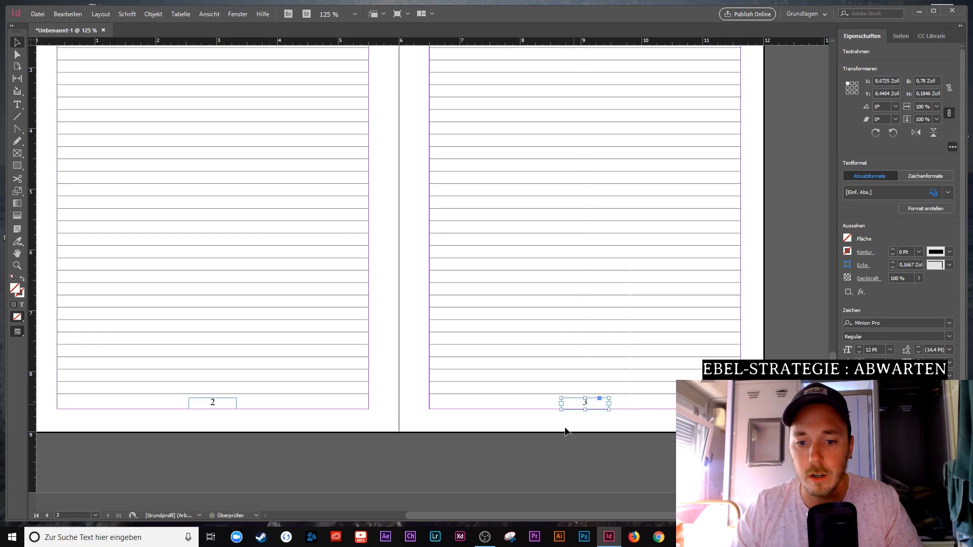
{"action": "left_click", "coordinate": [536, 458]}
Examine the page numbers and lines on spread 2-3 in preview mode at different zoom levels
{"action": "key", "text": "w"}
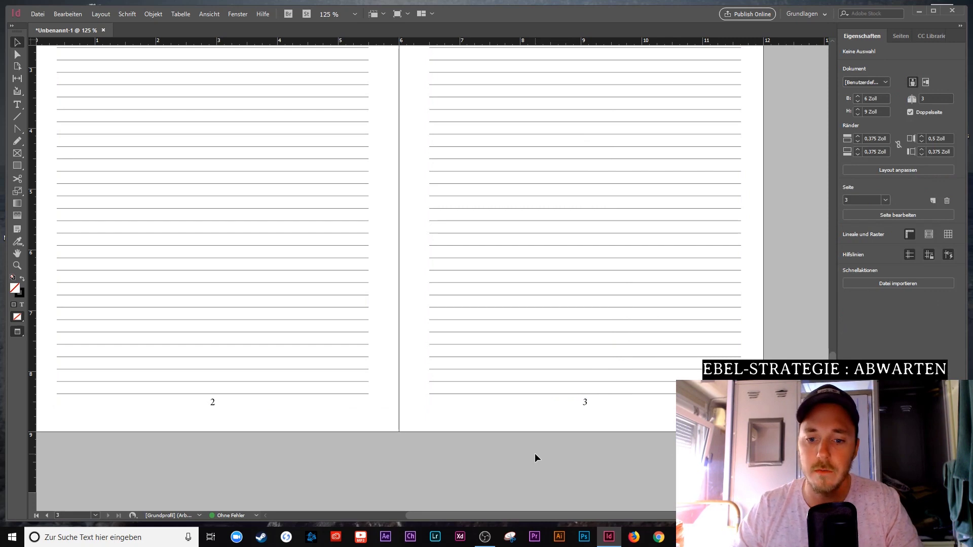
{"action": "scroll", "coordinate": [528, 432], "scroll_direction": "down", "scroll_amount": 1}
{"action": "scroll", "coordinate": [525, 425], "scroll_direction": "down", "scroll_amount": 2}
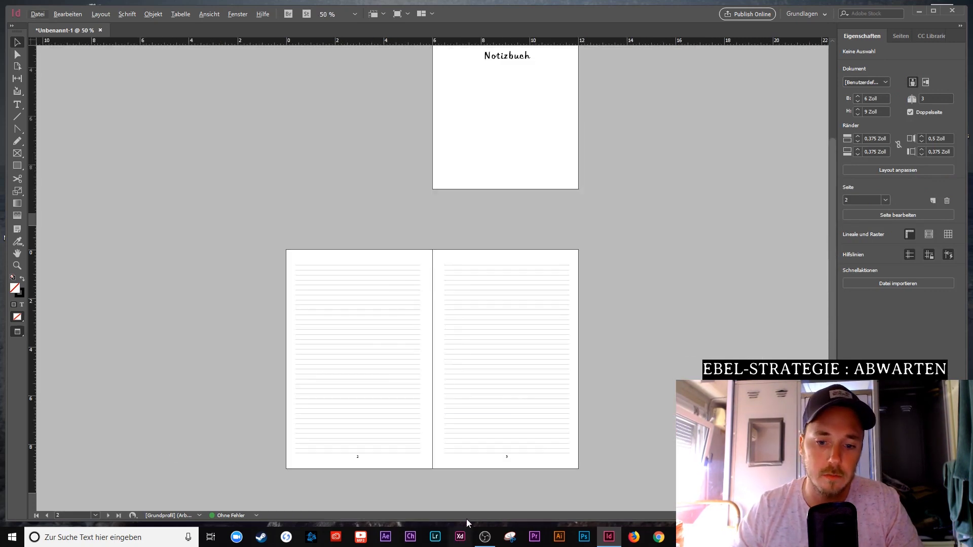
{"action": "scroll", "coordinate": [497, 406], "scroll_direction": "up", "scroll_amount": 2}
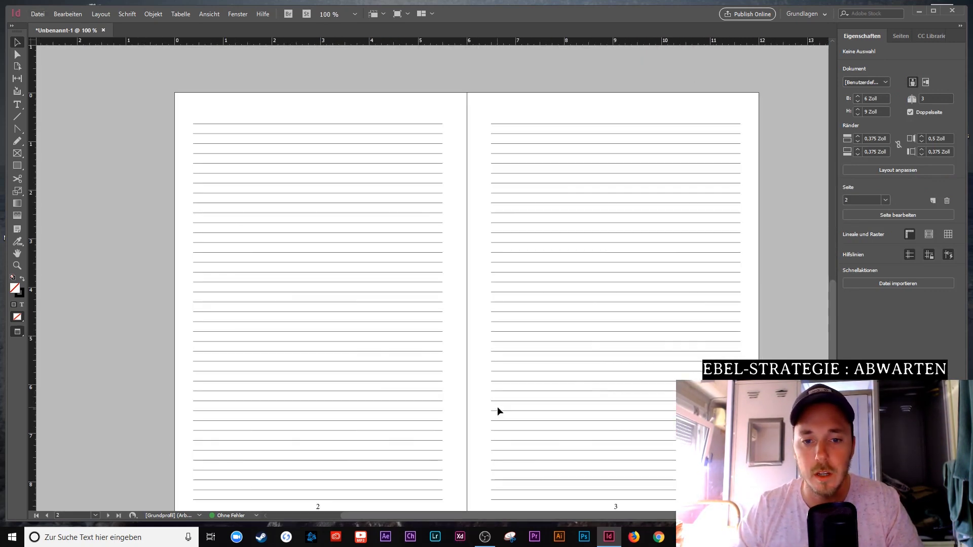
{"action": "key", "text": "w"}
{"action": "scroll", "coordinate": [827, 346], "scroll_direction": "down", "scroll_amount": 3}
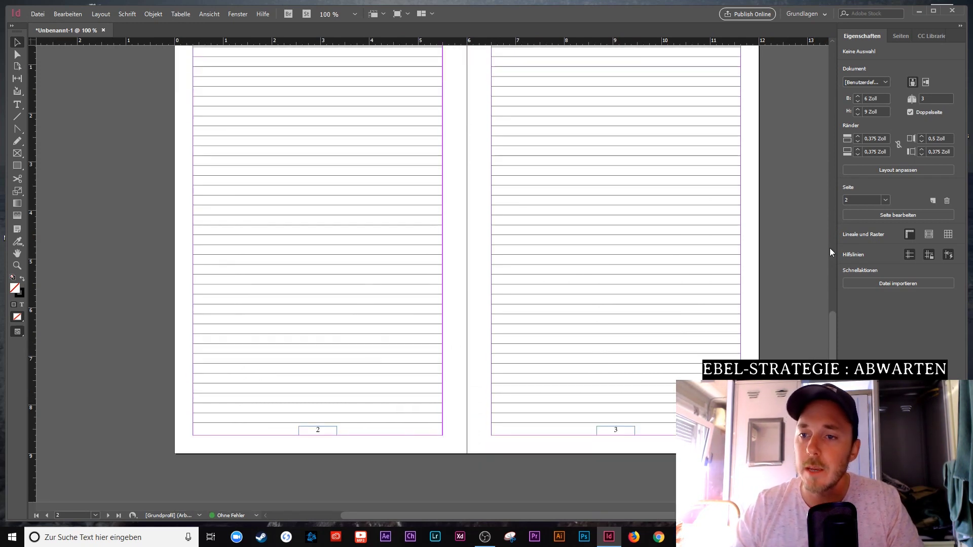
Duplicate the lined spread 2-3 to add spread 4-5
{"action": "left_click", "coordinate": [902, 36]}
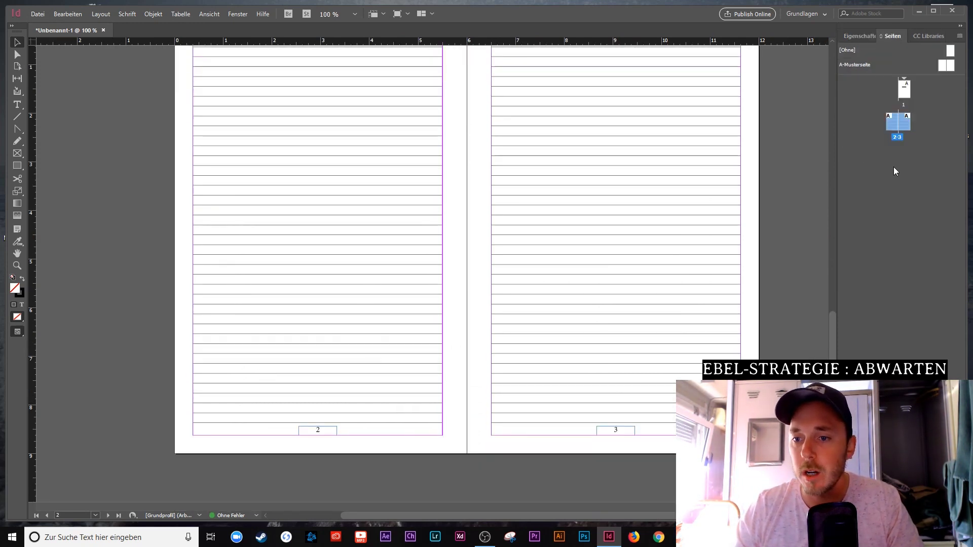
{"action": "left_click", "coordinate": [887, 135]}
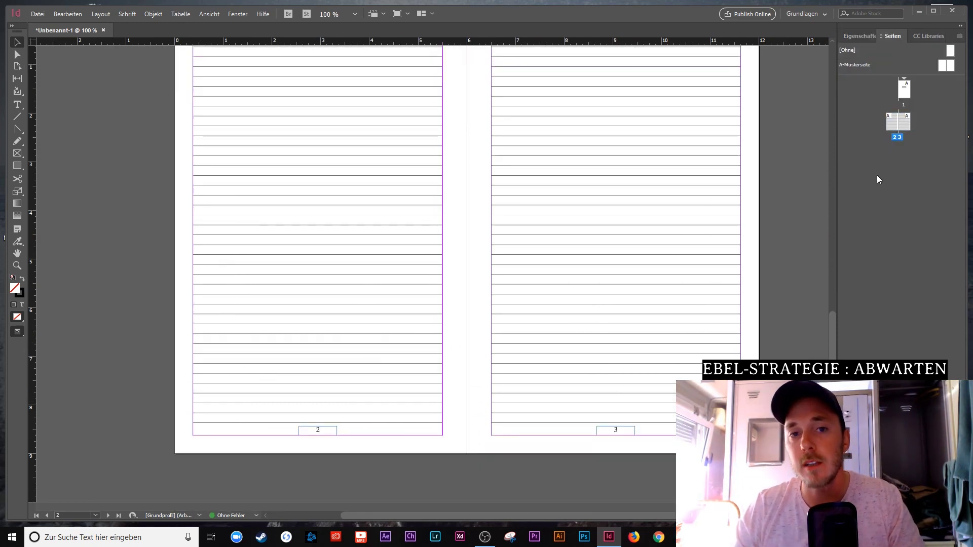
{"action": "left_click", "coordinate": [892, 127]}
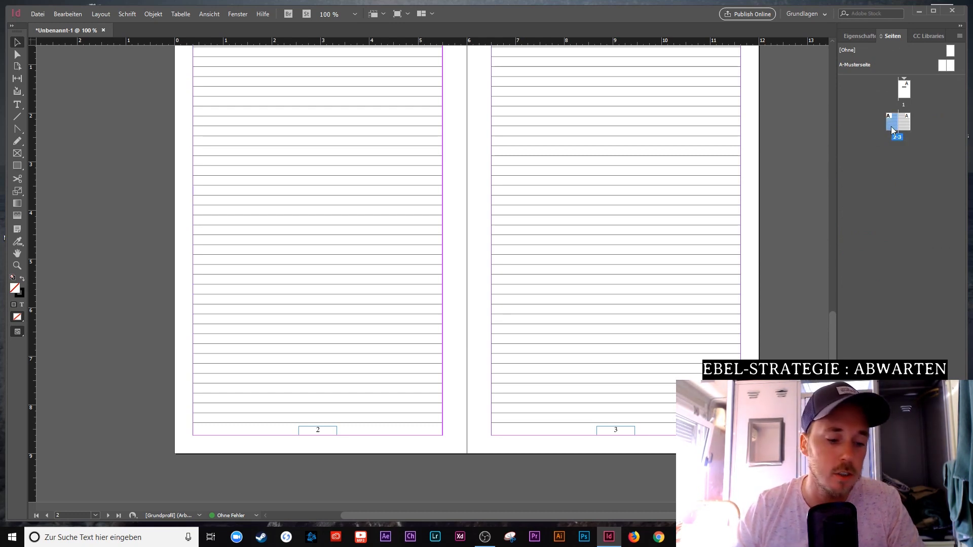
{"action": "left_click", "coordinate": [907, 126], "text": "shift"}
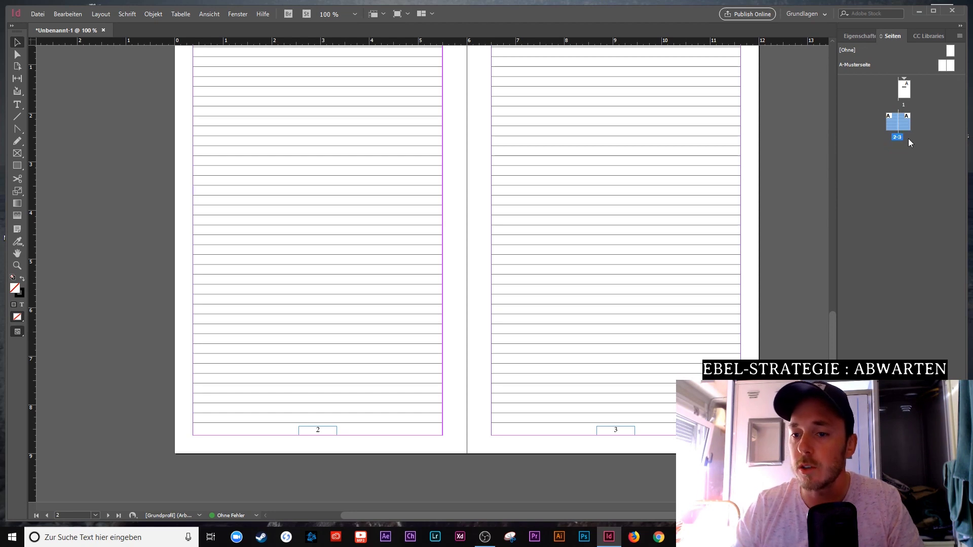
{"action": "right_click", "coordinate": [907, 127]}
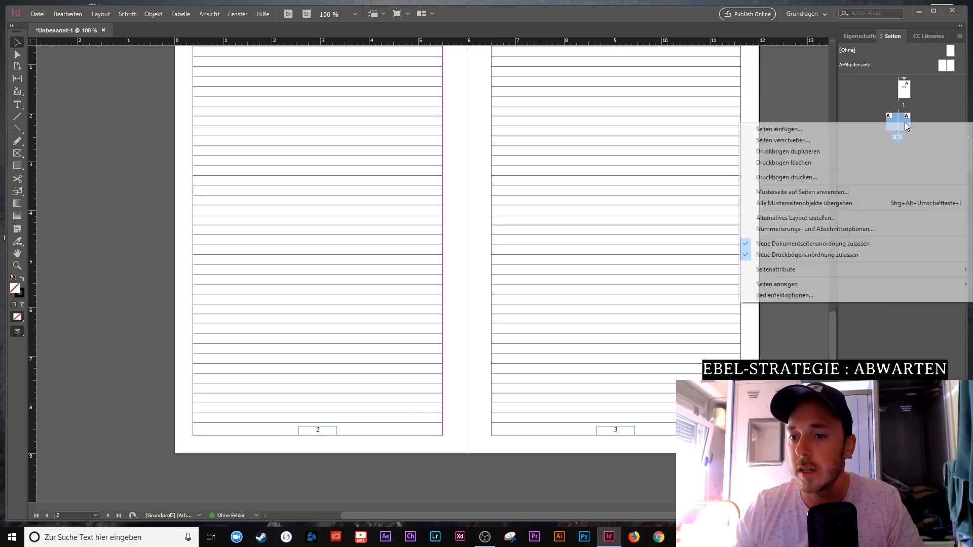
{"action": "left_click", "coordinate": [835, 149]}
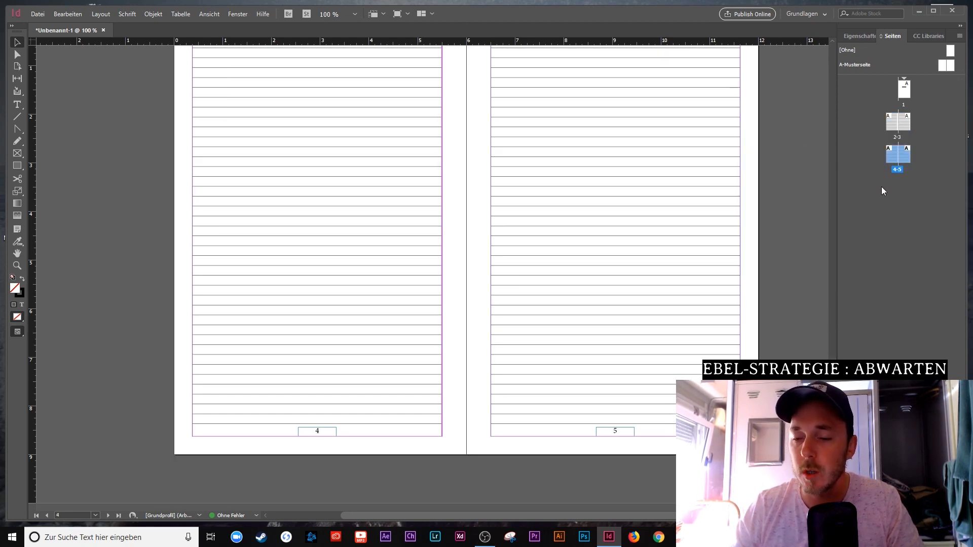
Duplicate spreads 2-3 and 4-5 together, and duplicate all spreads from 2 to 9 to extend the notebook to page 17
{"action": "left_click", "coordinate": [892, 123], "text": "shift"}
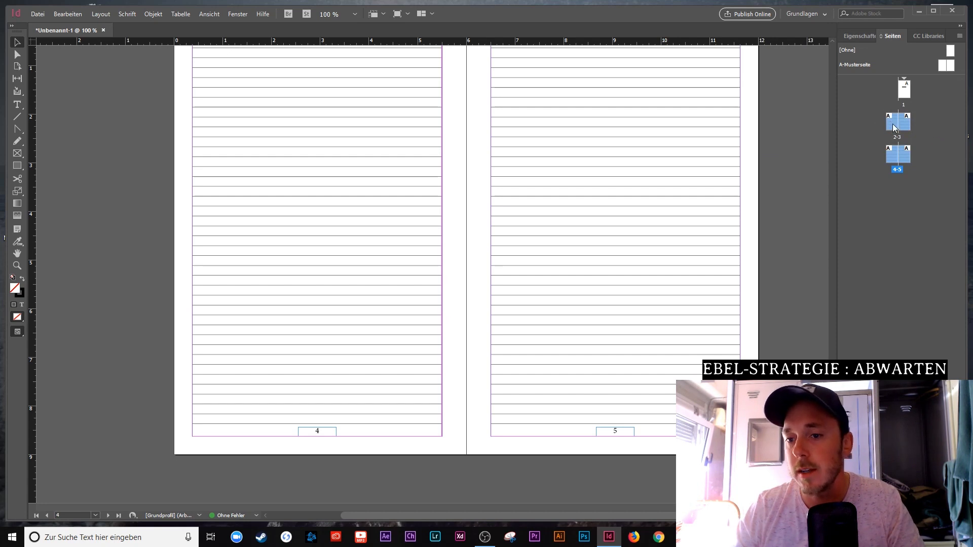
{"action": "right_click", "coordinate": [892, 123]}
{"action": "left_click", "coordinate": [852, 153]}
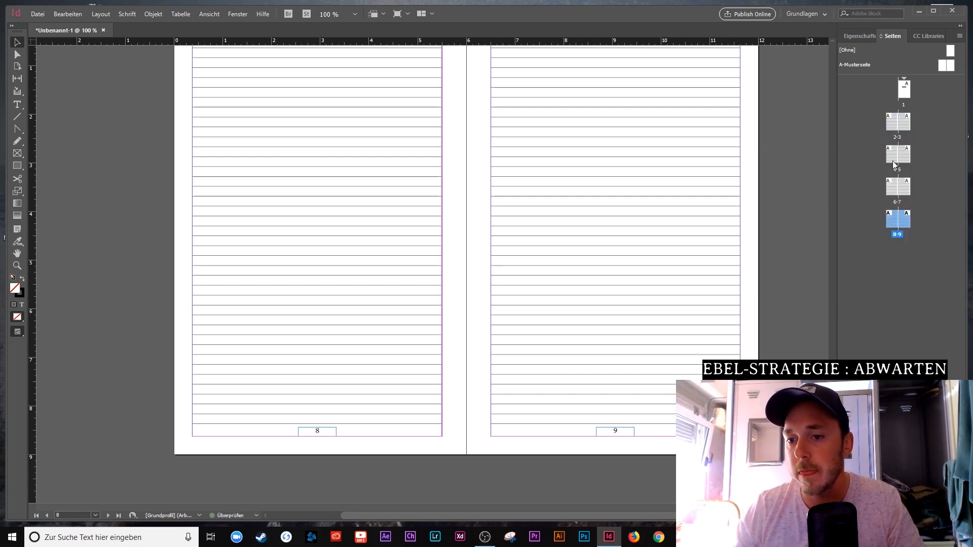
{"action": "left_click", "coordinate": [892, 122], "text": "shift"}
{"action": "right_click", "coordinate": [894, 124]}
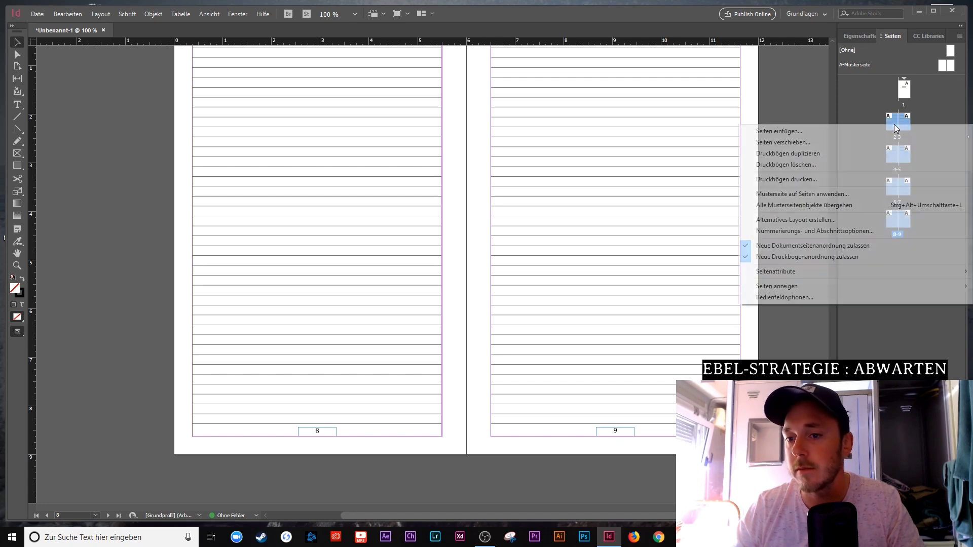
{"action": "left_click", "coordinate": [837, 151]}
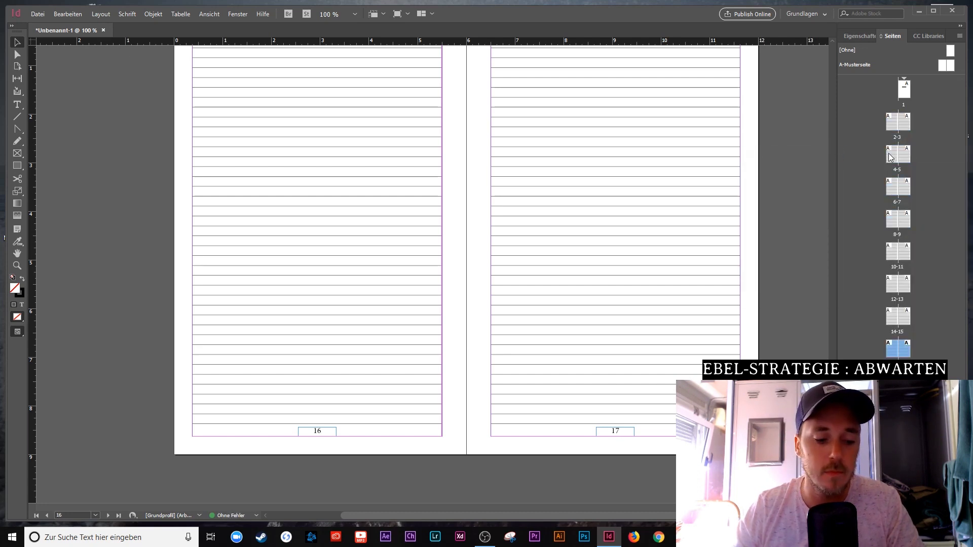
Duplicate all spreads from 2 to 17, and duplicate spreads 2 to 33 to extend the notebook to page 65
{"action": "left_click", "coordinate": [890, 122], "text": "shift"}
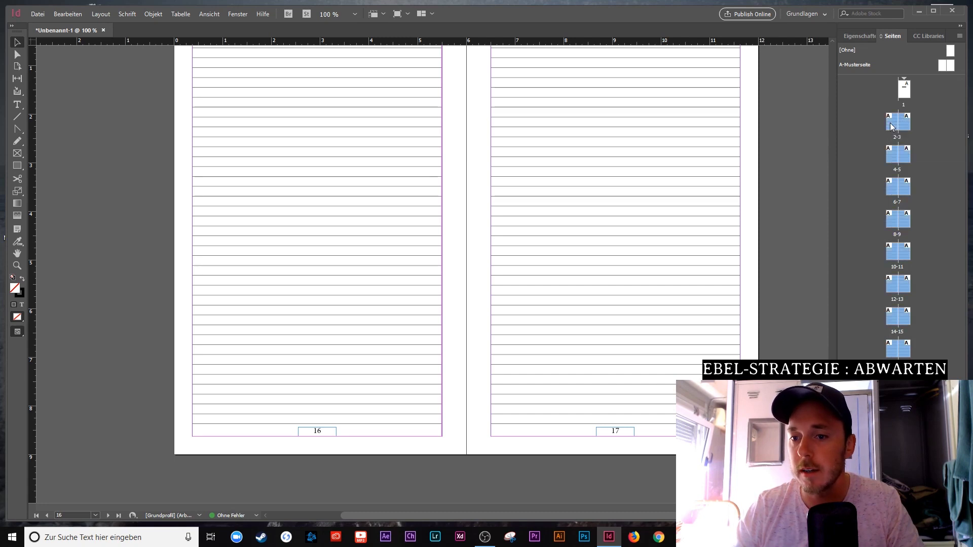
{"action": "right_click", "coordinate": [890, 123]}
{"action": "left_click", "coordinate": [848, 151]}
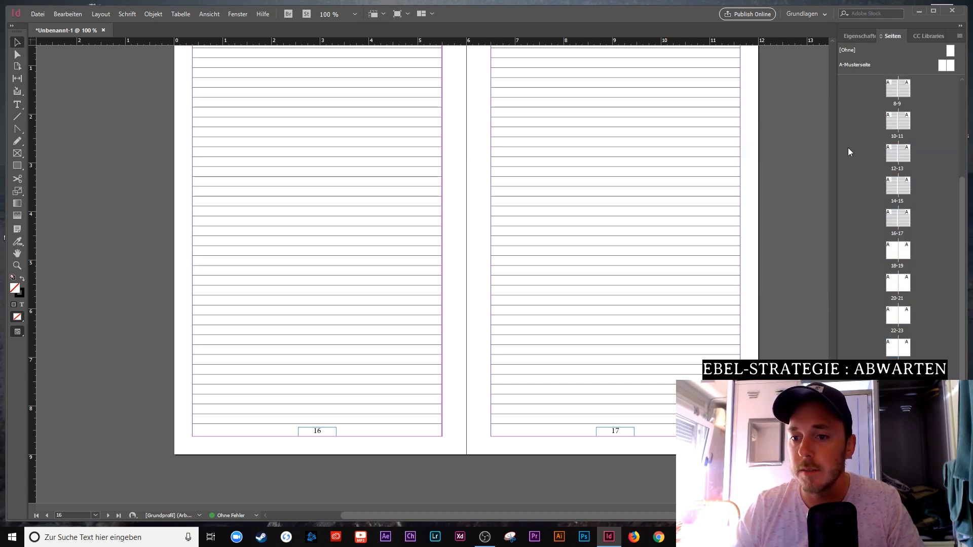
{"action": "scroll", "coordinate": [893, 147], "scroll_direction": "up", "scroll_amount": 5}
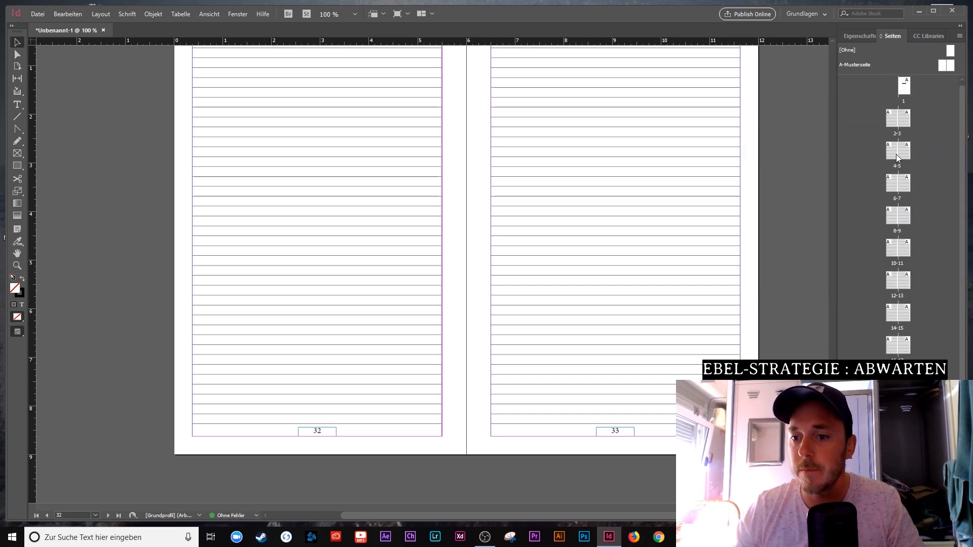
{"action": "left_click", "coordinate": [893, 124], "text": "shift"}
{"action": "right_click", "coordinate": [893, 126]}
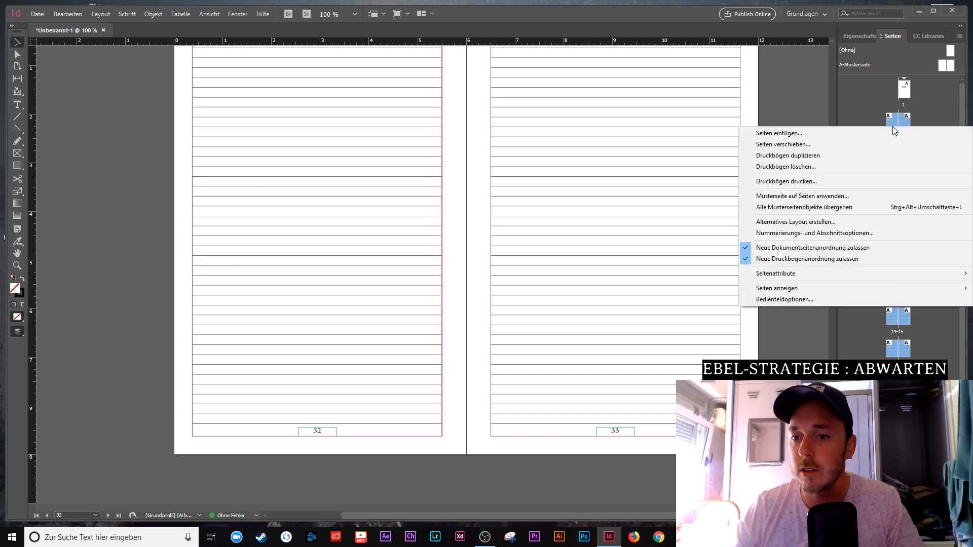
{"action": "left_click", "coordinate": [851, 157]}
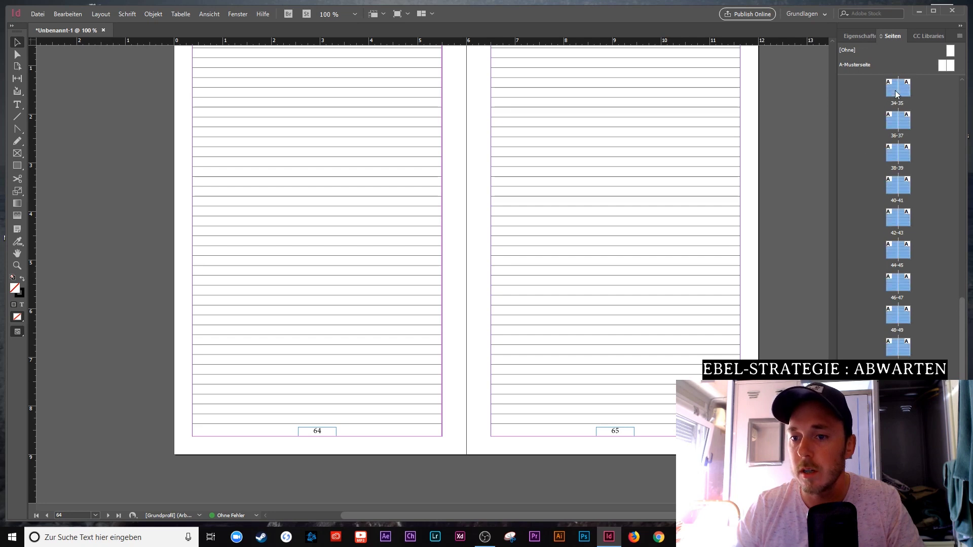
Duplicate spreads 34 to 65, and duplicate spreads 74 to 97 to extend the notebook to page 121
{"action": "right_click", "coordinate": [895, 94]}
{"action": "left_click", "coordinate": [861, 119]}
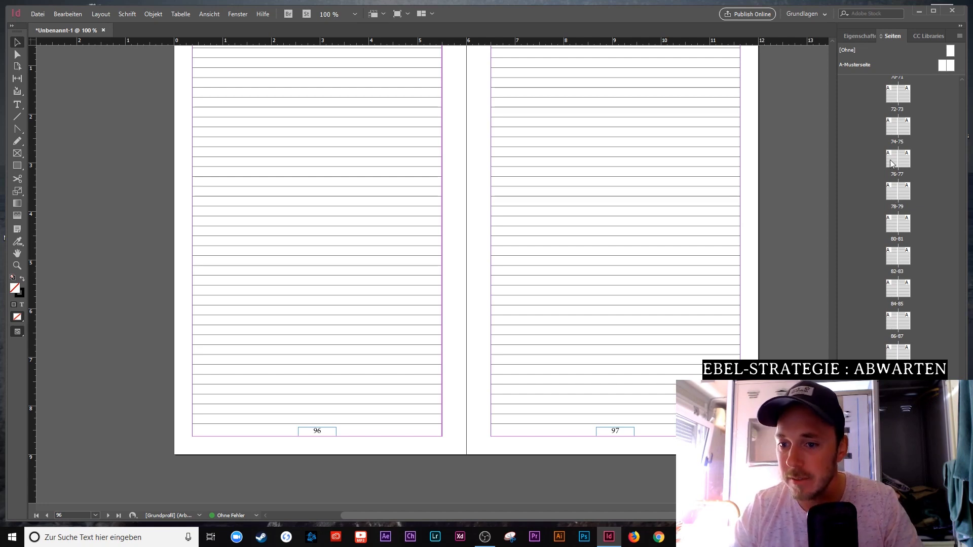
{"action": "left_click", "coordinate": [893, 132], "text": "shift"}
{"action": "right_click", "coordinate": [893, 133]}
{"action": "left_click", "coordinate": [839, 162]}
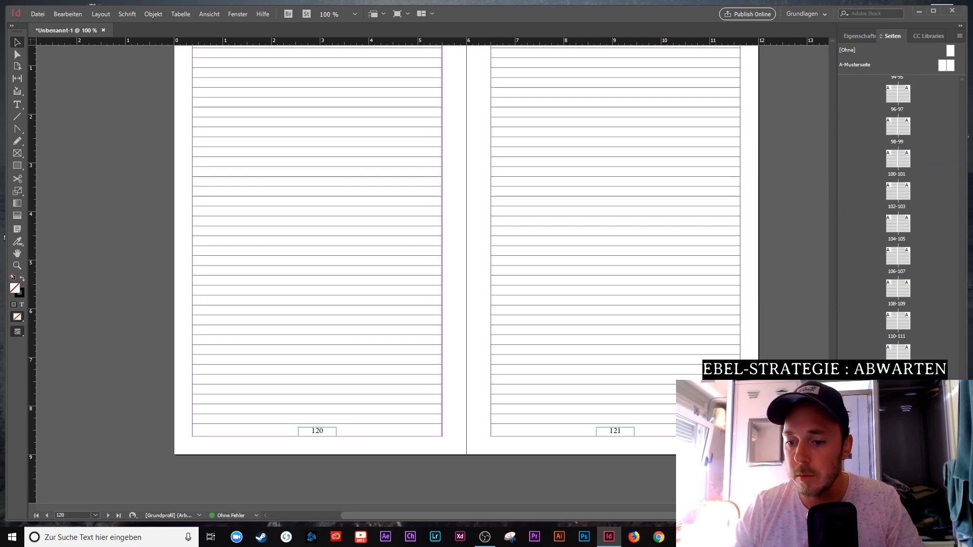
Delete the single surplus page at the end of the document
{"action": "right_click", "coordinate": [897, 380]}
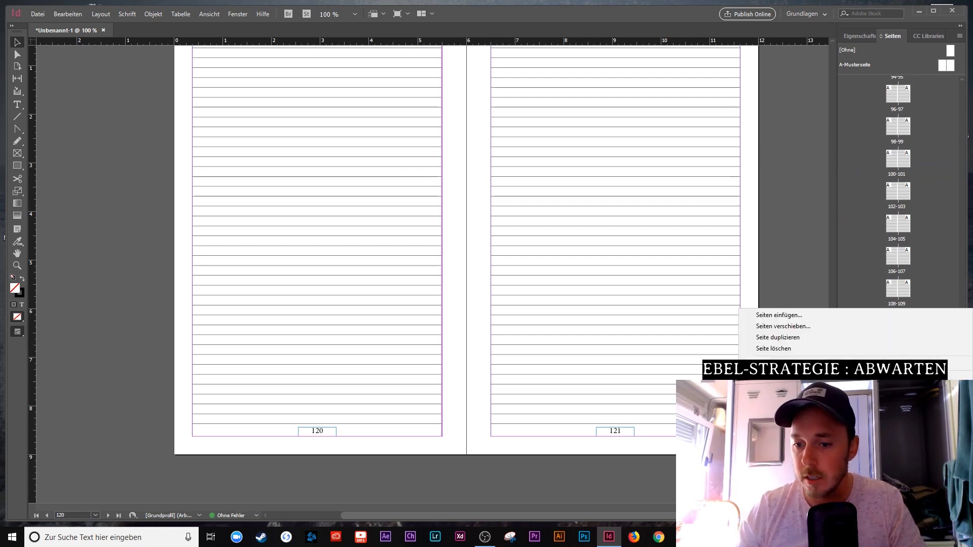
{"action": "left_click", "coordinate": [805, 350]}
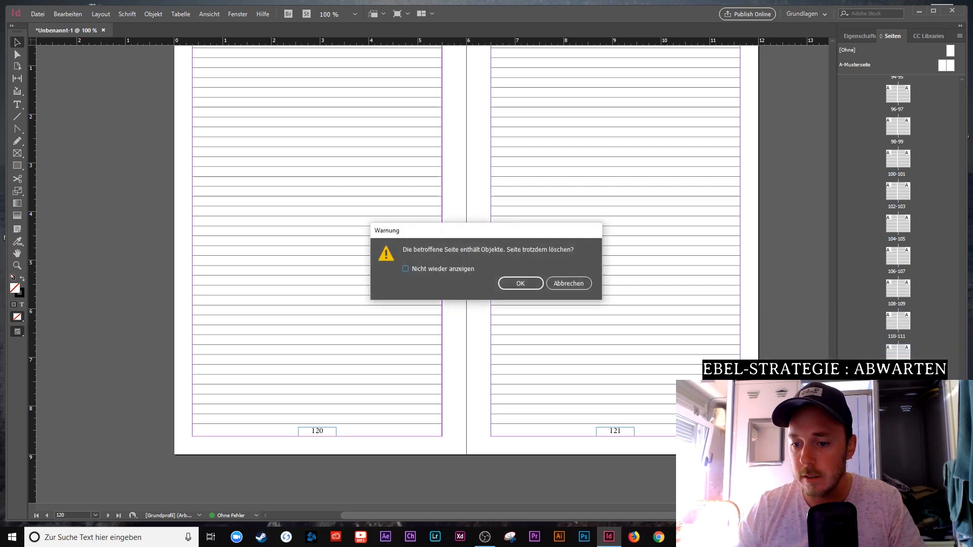